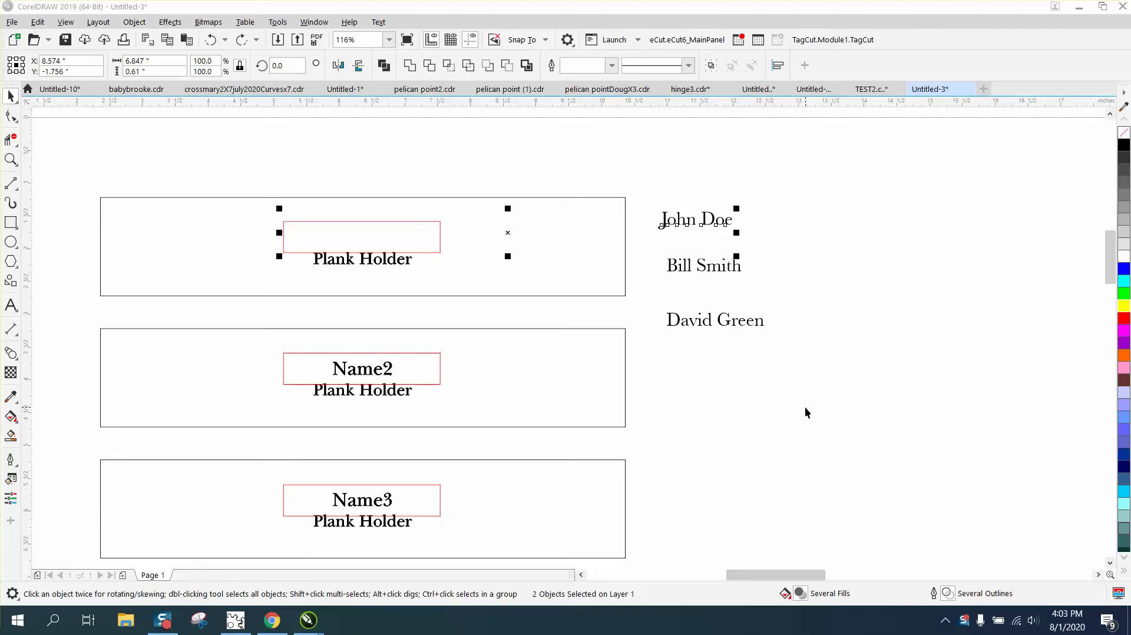
# Step: Move the Capt text above the first box, zoom in, then undo twice to restore Name1
pyautogui.click(447, 129)
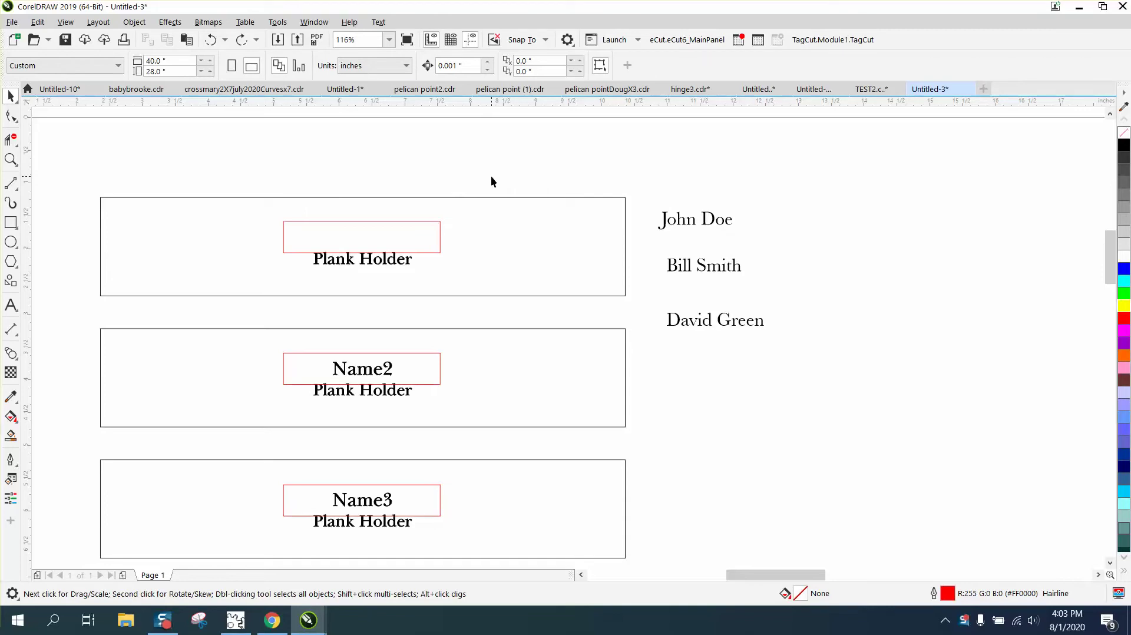
pyautogui.scroll(-2, 492, 181)
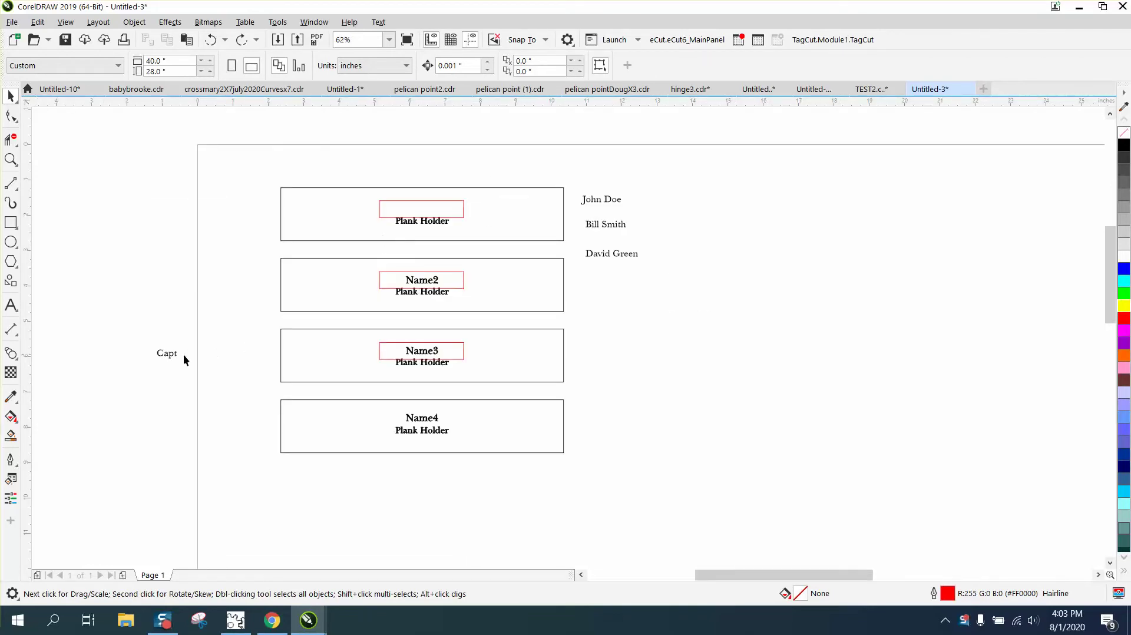
pyautogui.moveTo(174, 358); pyautogui.dragTo(569, 176)
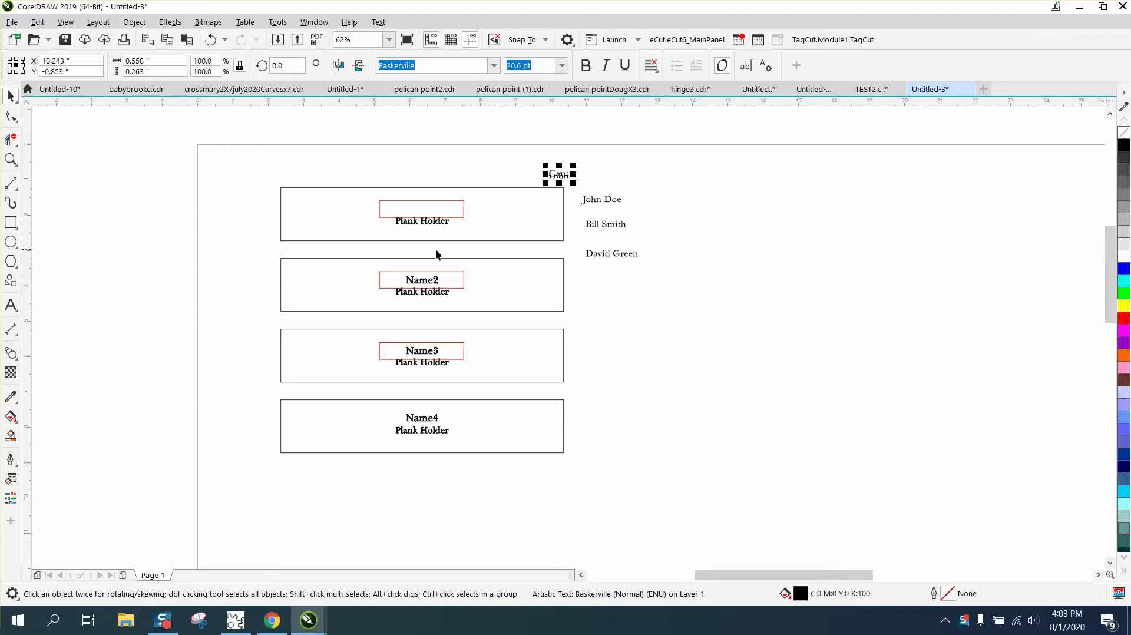
pyautogui.click(11, 160)
pyautogui.moveTo(278, 163); pyautogui.dragTo(798, 461)
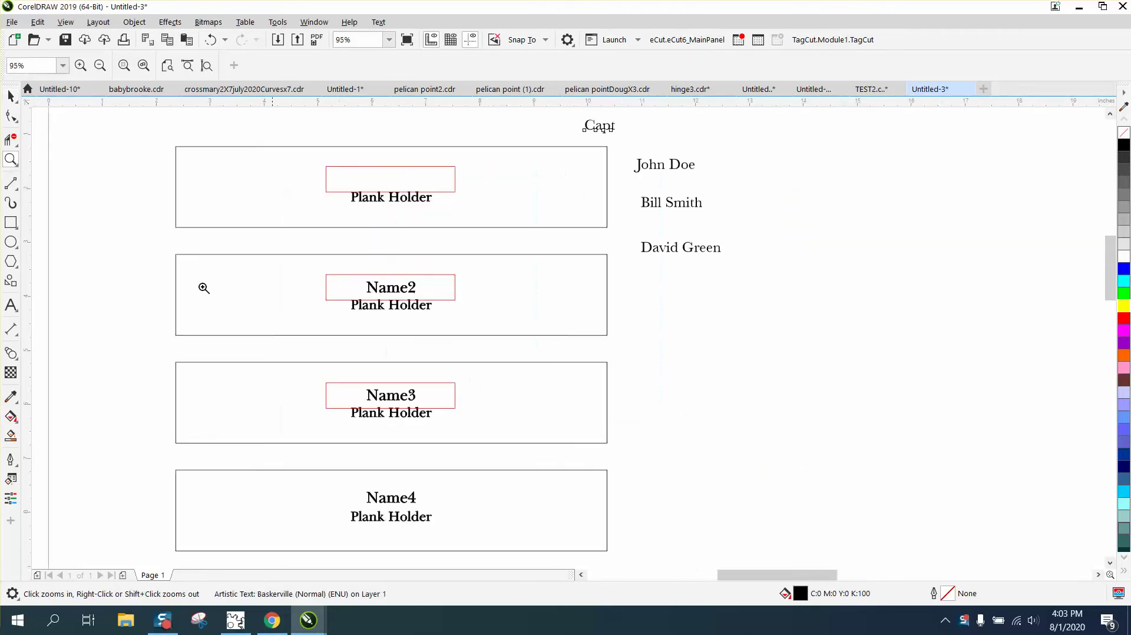
pyautogui.click(10, 97)
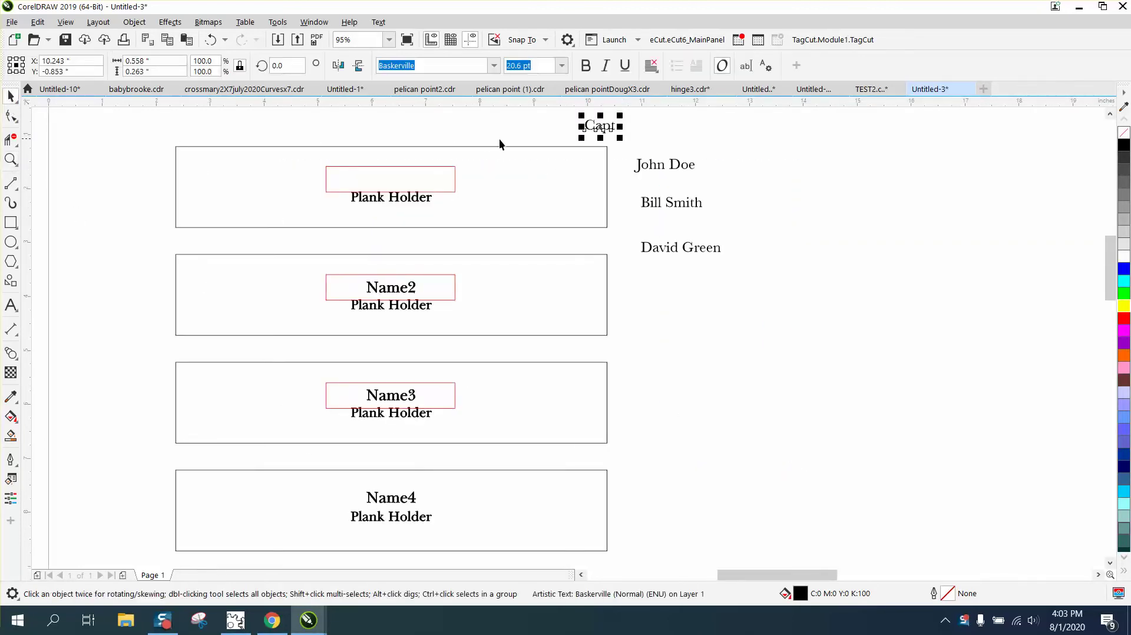
pyautogui.click(209, 40)
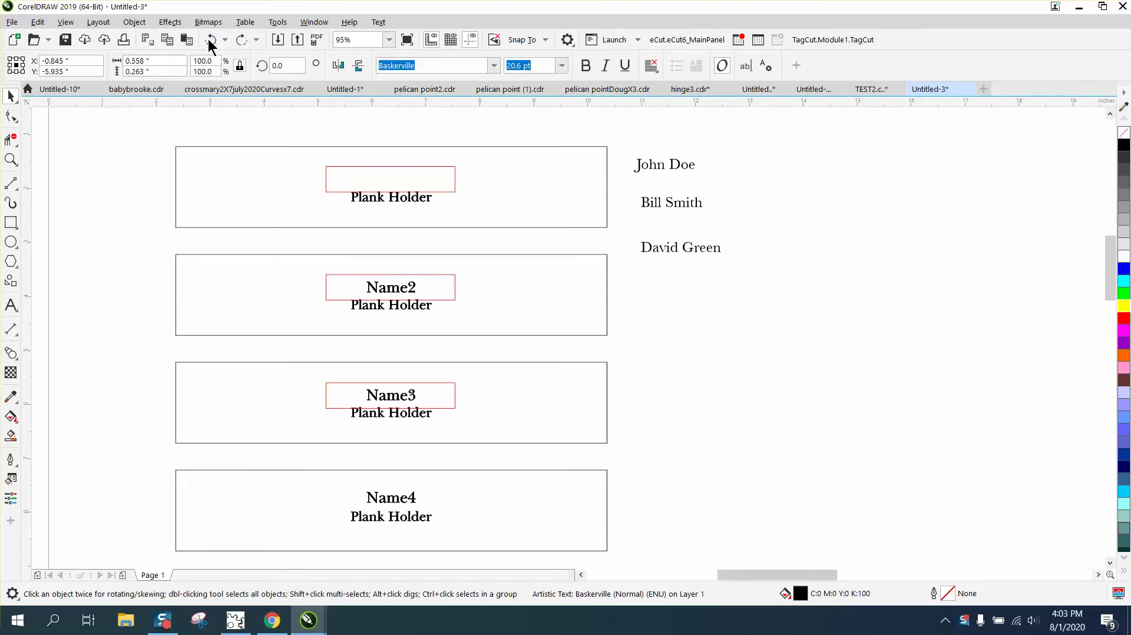
pyautogui.click(209, 39)
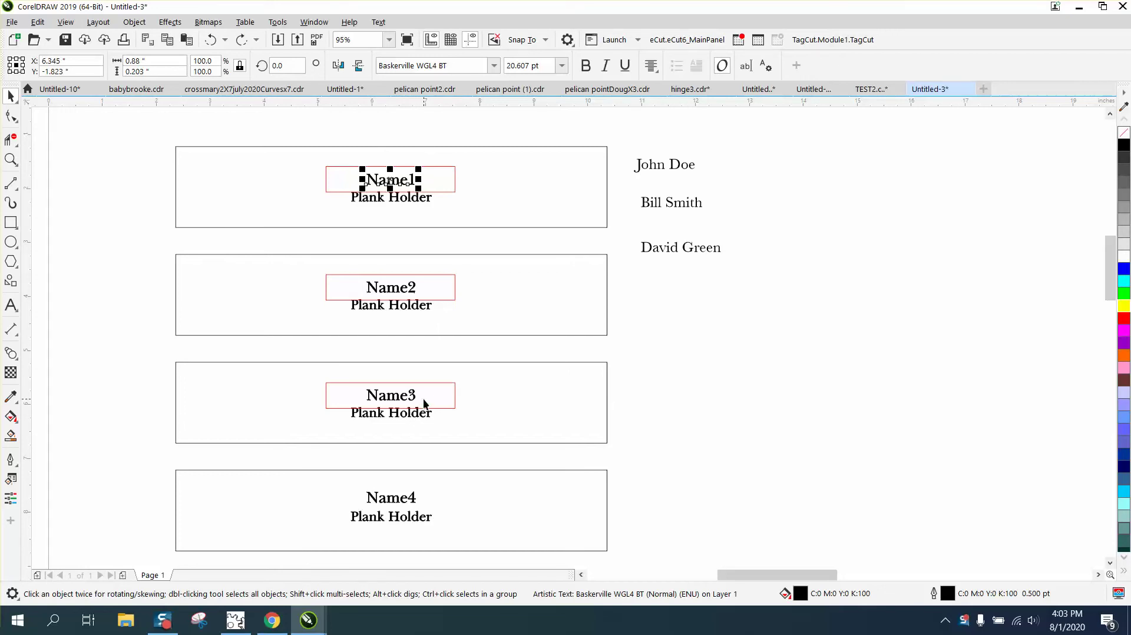
# Step: Drag the Capt text onto the page top and zoom the view to 73%
pyautogui.scroll(-3, 424, 403)
pyautogui.moveTo(205, 400); pyautogui.dragTo(500, 244)
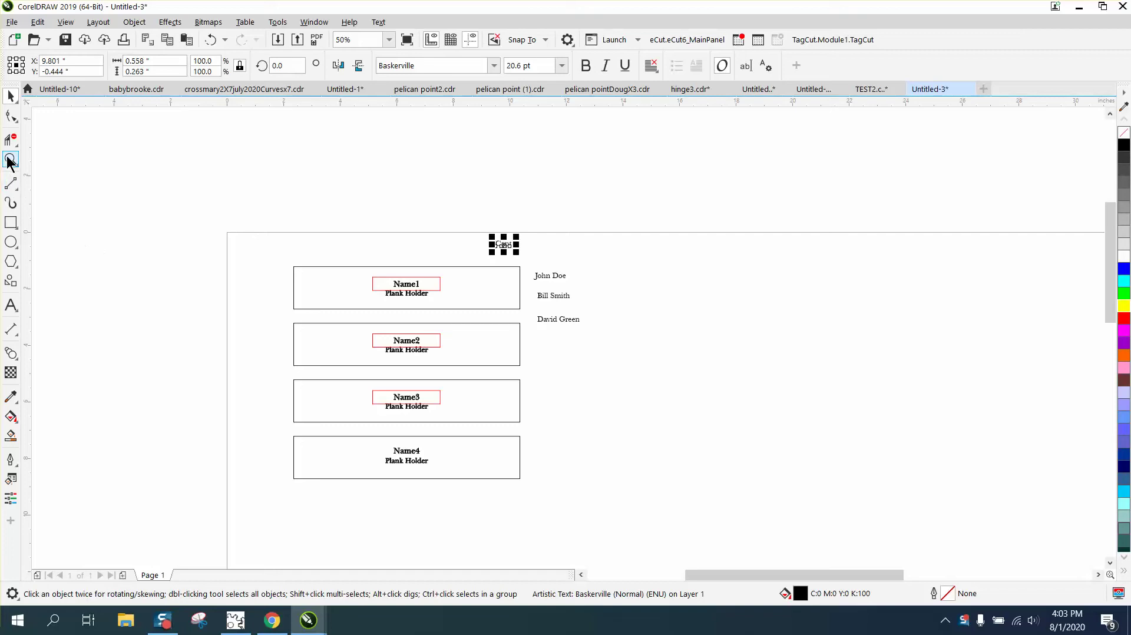
pyautogui.click(10, 161)
pyautogui.scroll(2, 778, 527)
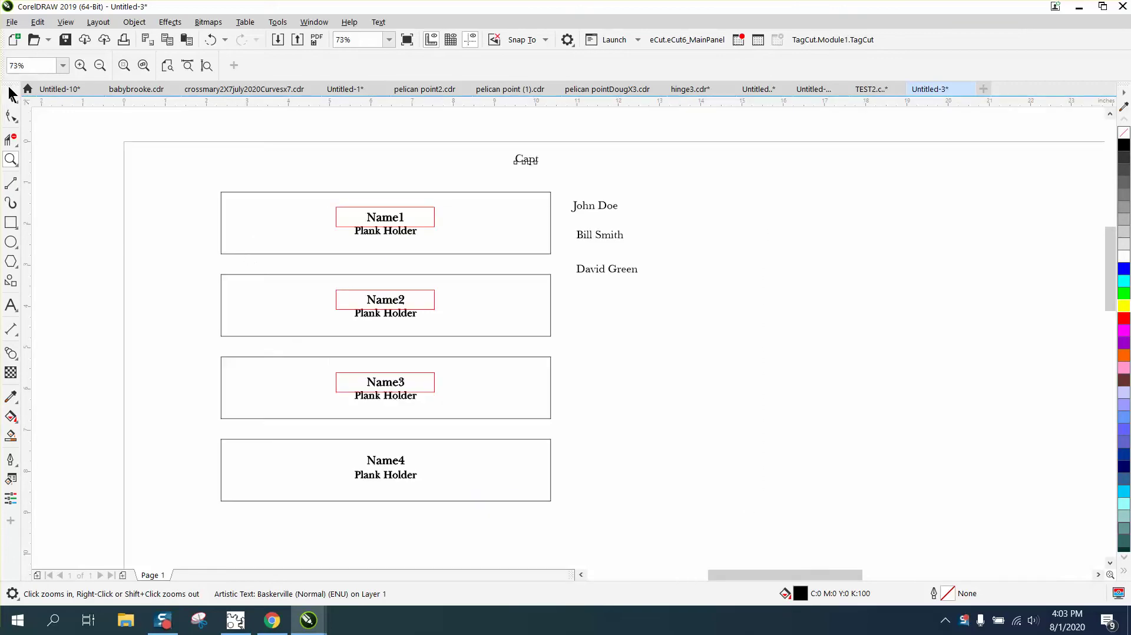
pyautogui.click(11, 95)
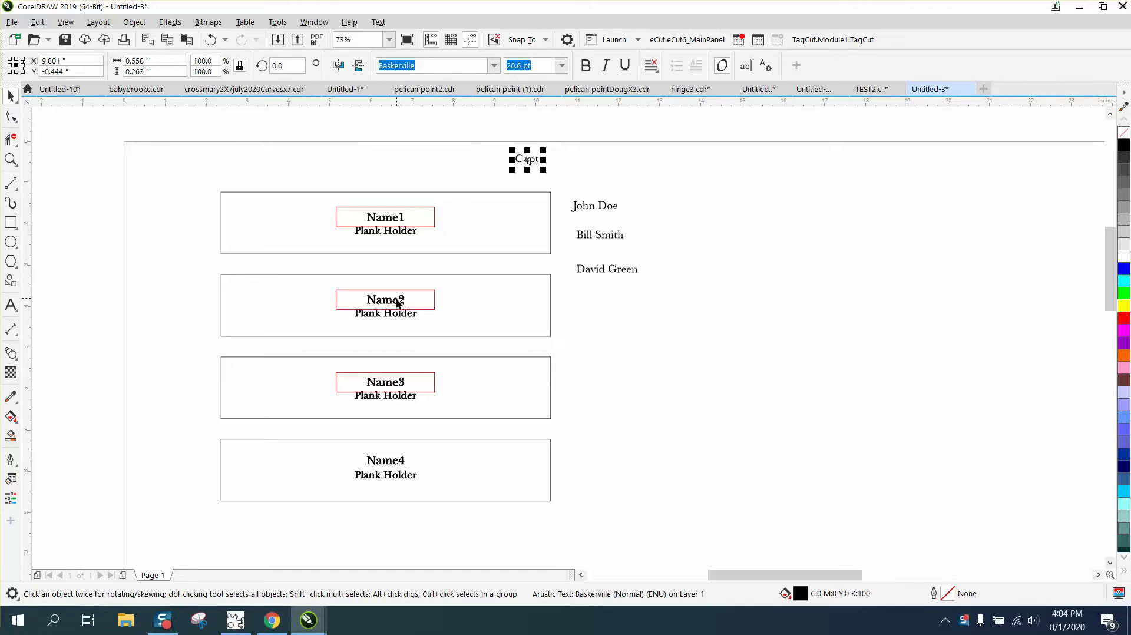
# Step: Delete the Name1 placeholder from the first box and close the stray Calculator
pyautogui.click(400, 219)
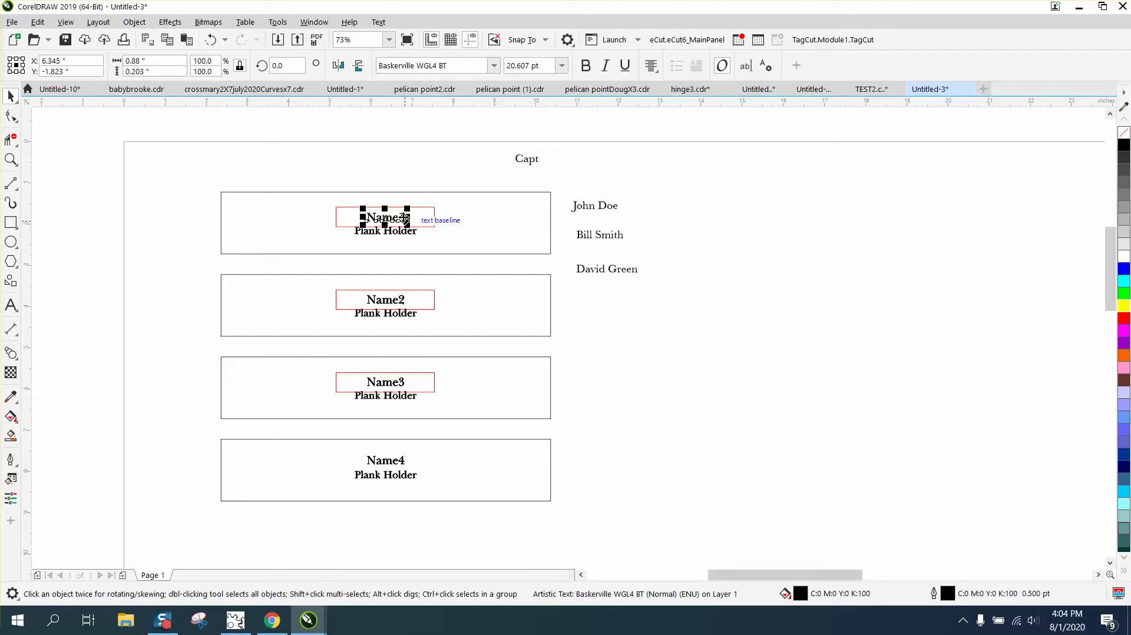
pyautogui.press('XF86Calculator')
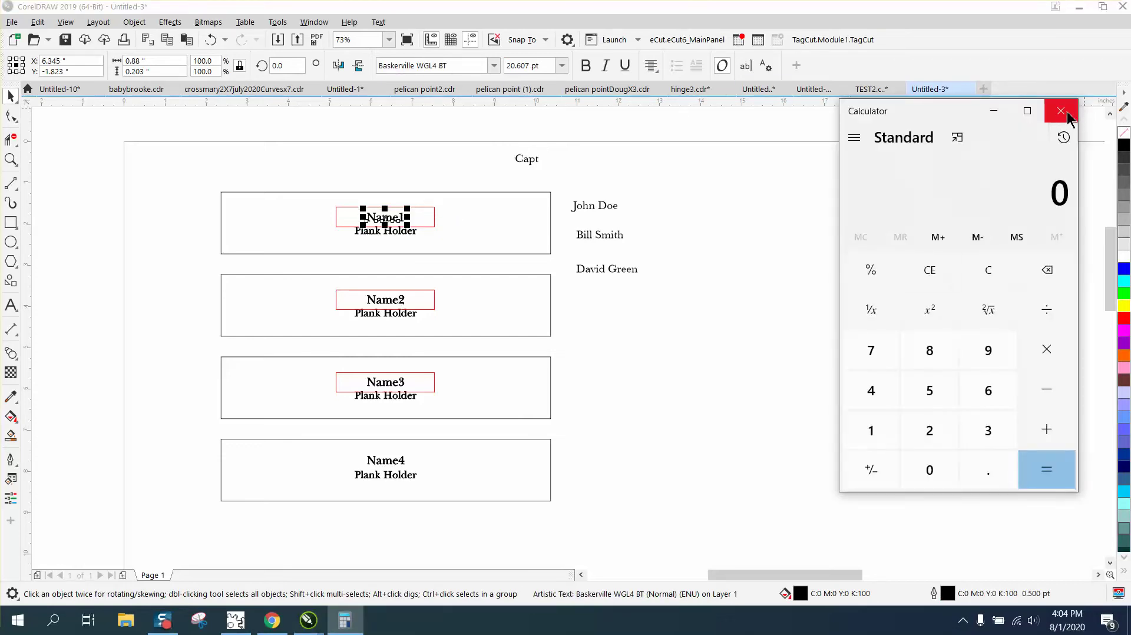
pyautogui.click(1069, 118)
pyautogui.press('Delete')
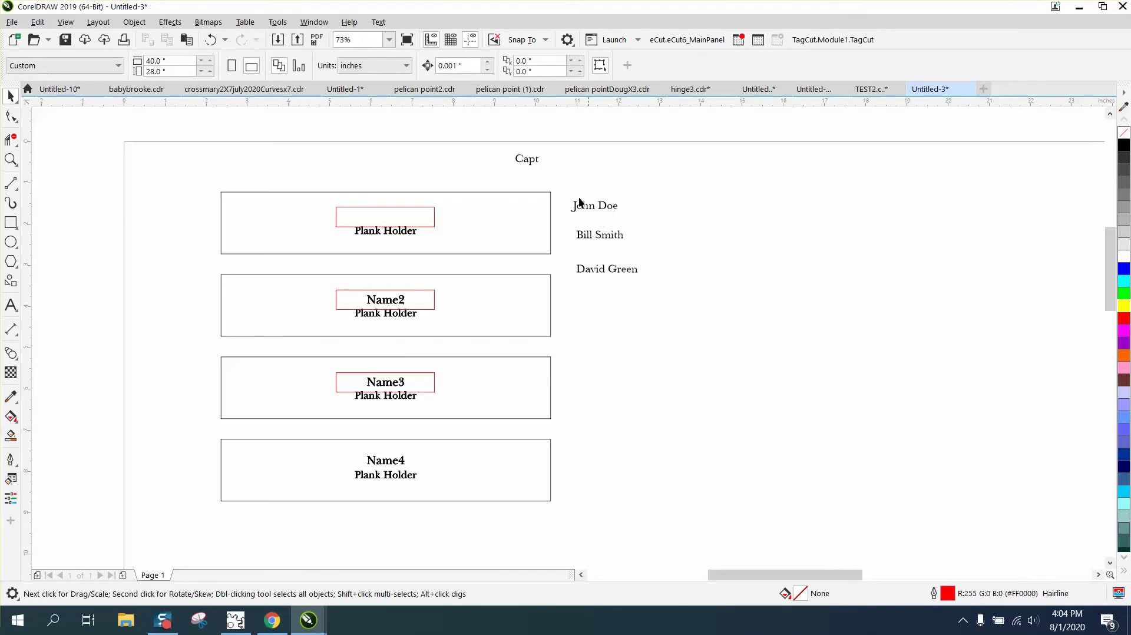
# Step: Centre John Doe horizontally and vertically inside the first box's red name frame
pyautogui.click(405, 230)
pyautogui.click(426, 65)
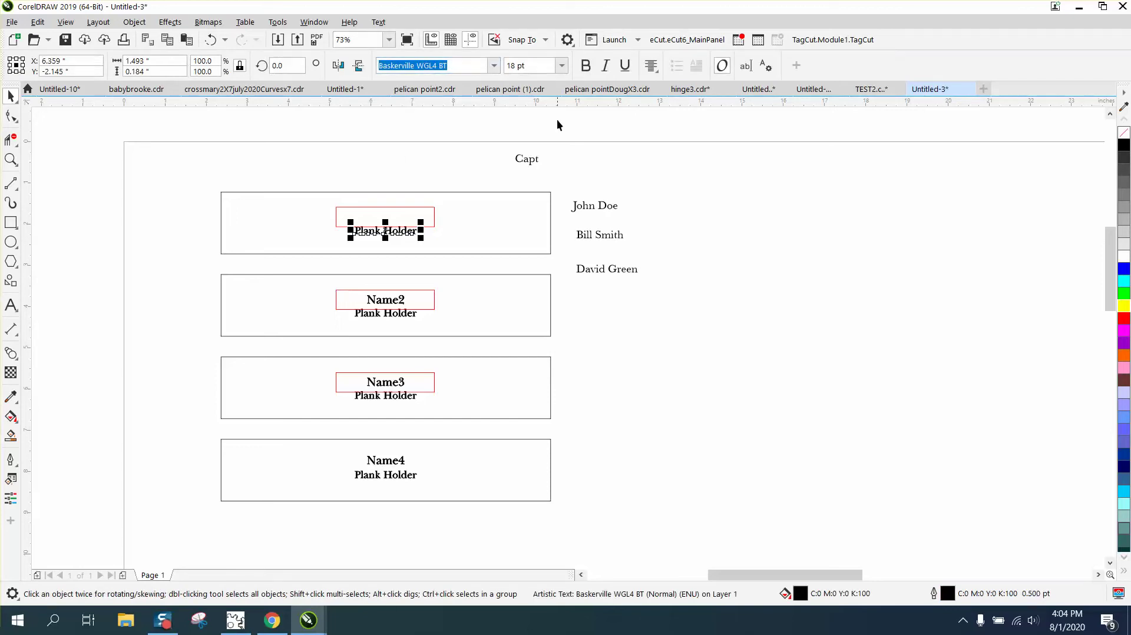
pyautogui.click(529, 160)
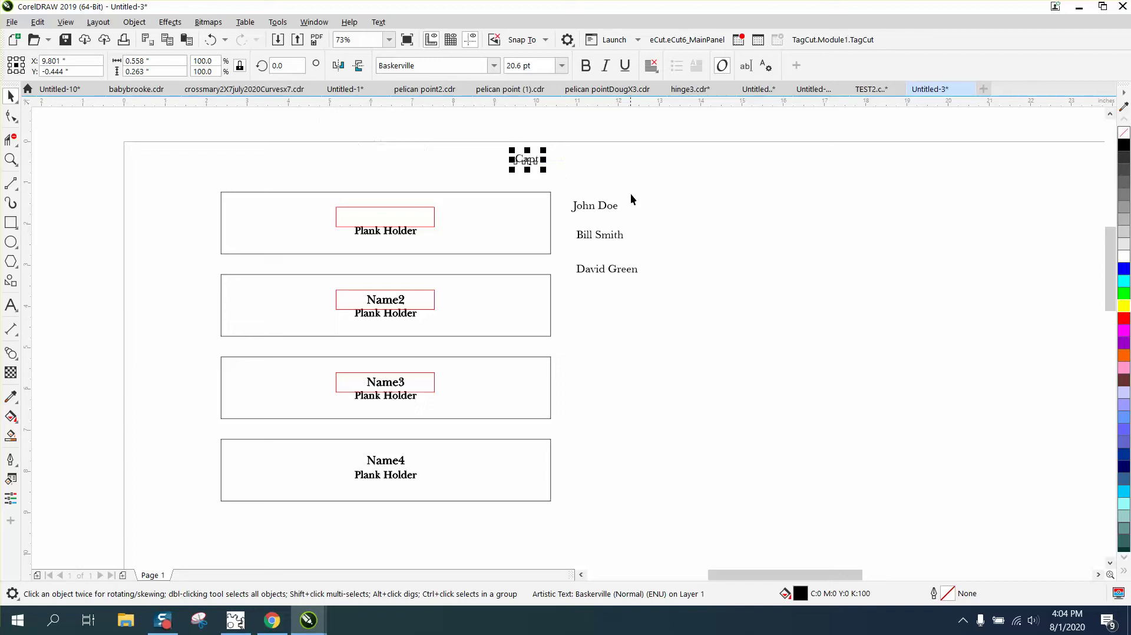
pyautogui.click(610, 207)
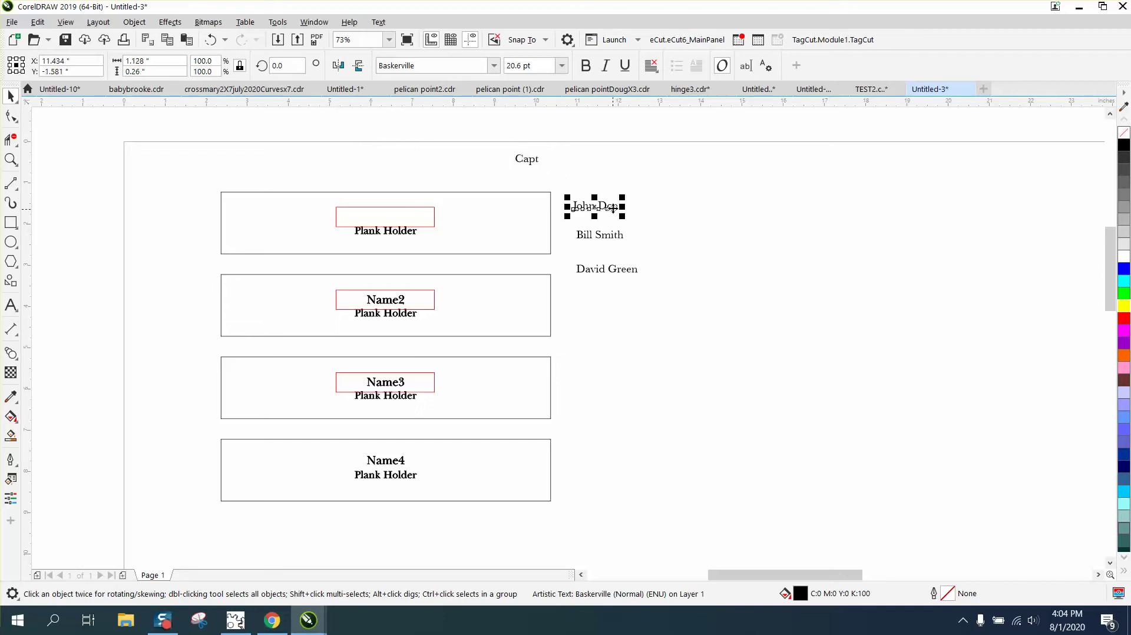
pyautogui.keyDown('shift'); pyautogui.click(430, 208); pyautogui.keyUp('shift')
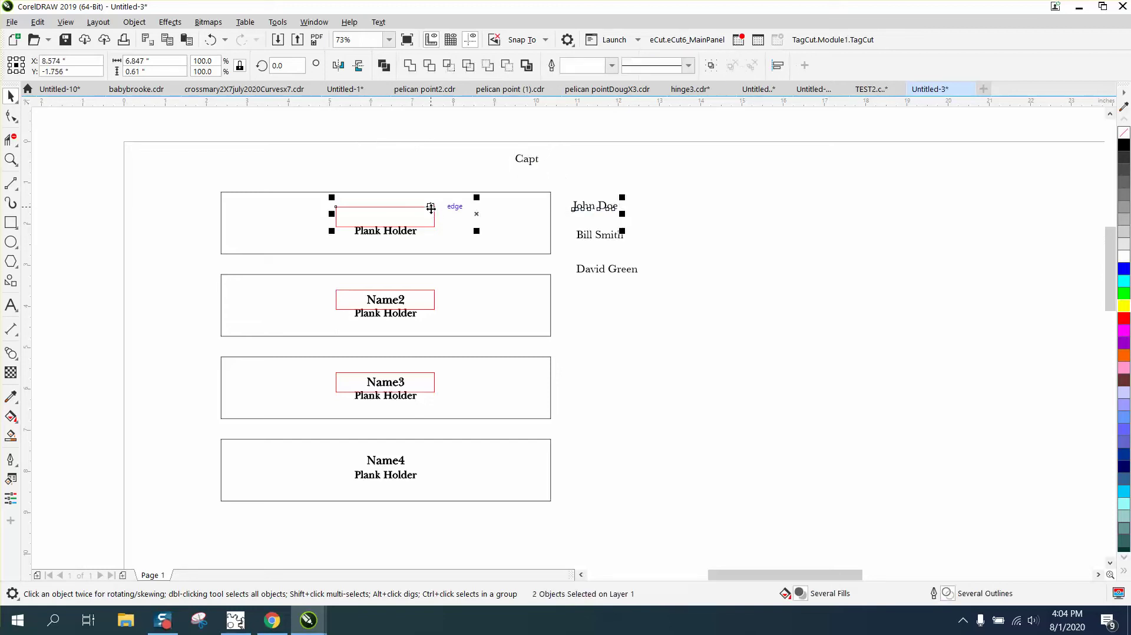
pyautogui.press('e')
pyautogui.press('c')
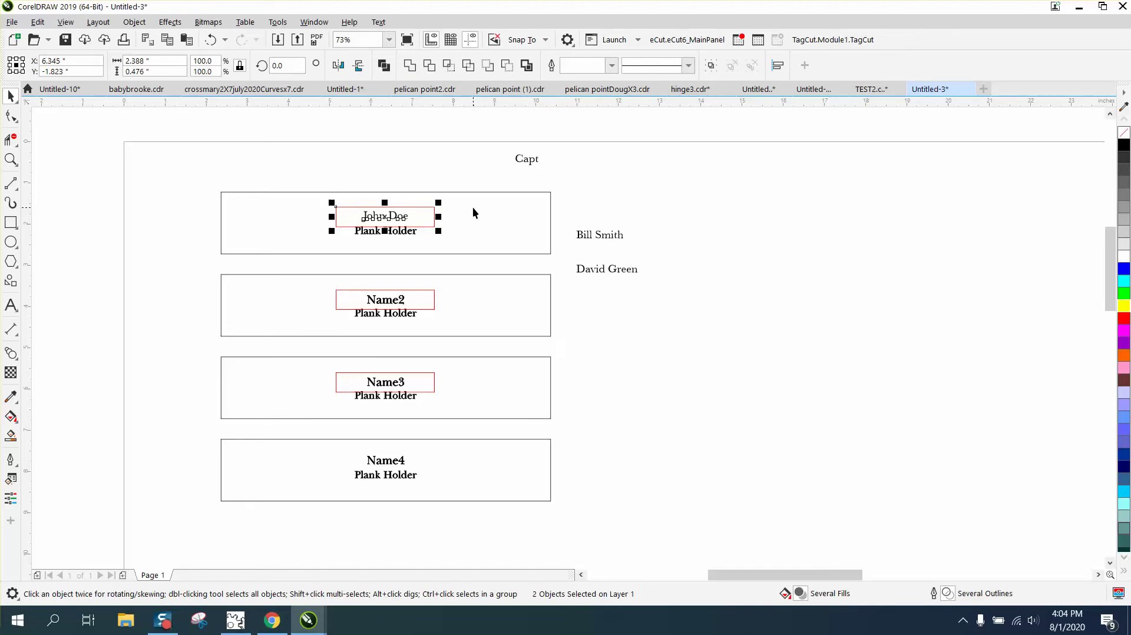
# Step: Move Bill Smith onto the Name2 area of the second box
pyautogui.click(599, 235)
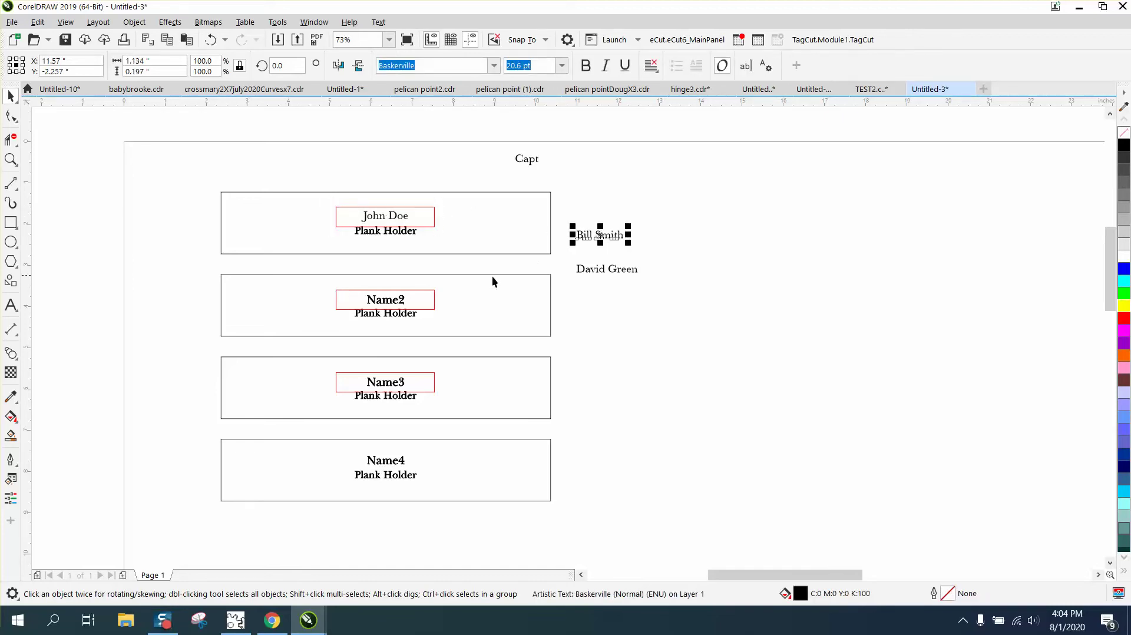
pyautogui.keyDown('shift'); pyautogui.click(434, 292); pyautogui.keyUp('shift')
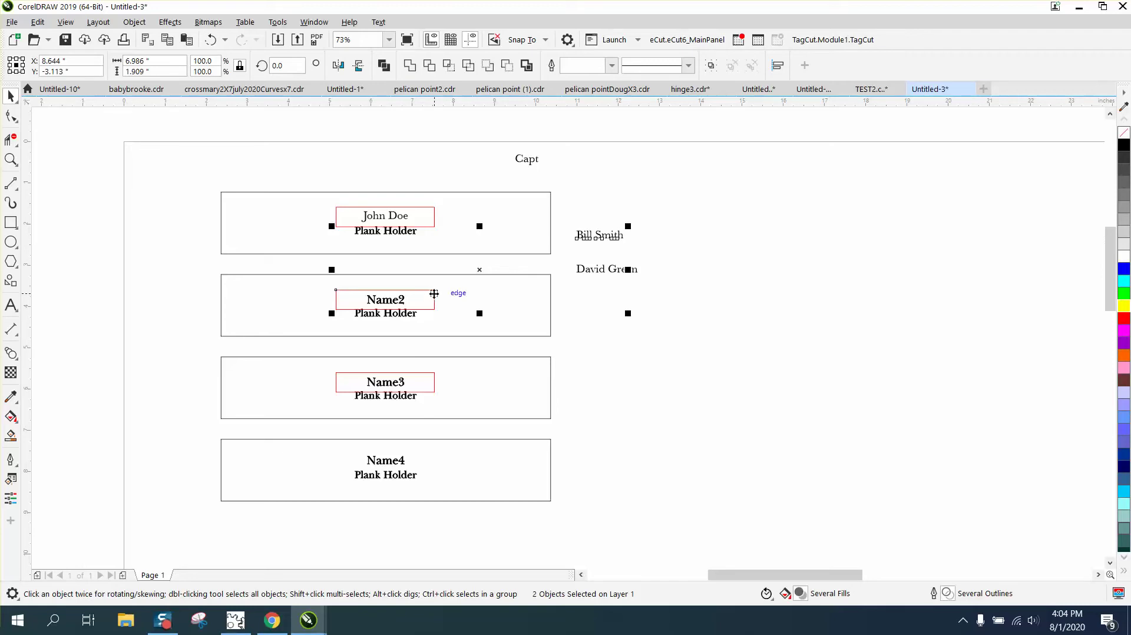
pyautogui.moveTo(434, 294); pyautogui.dragTo(434, 294)
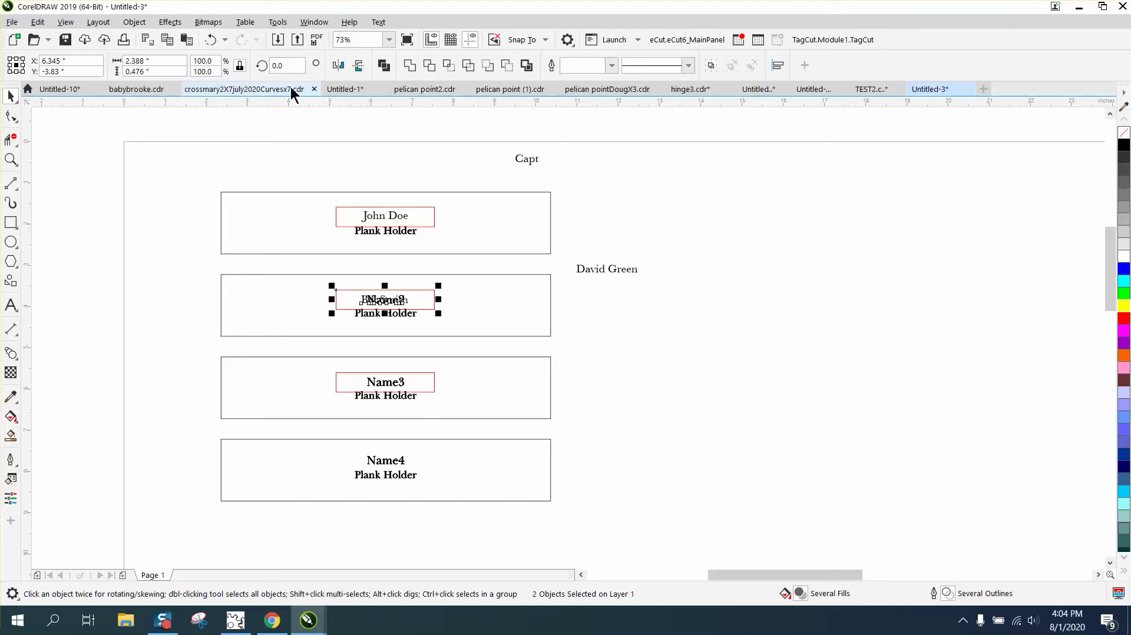
pyautogui.click(210, 39)
pyautogui.click(636, 215)
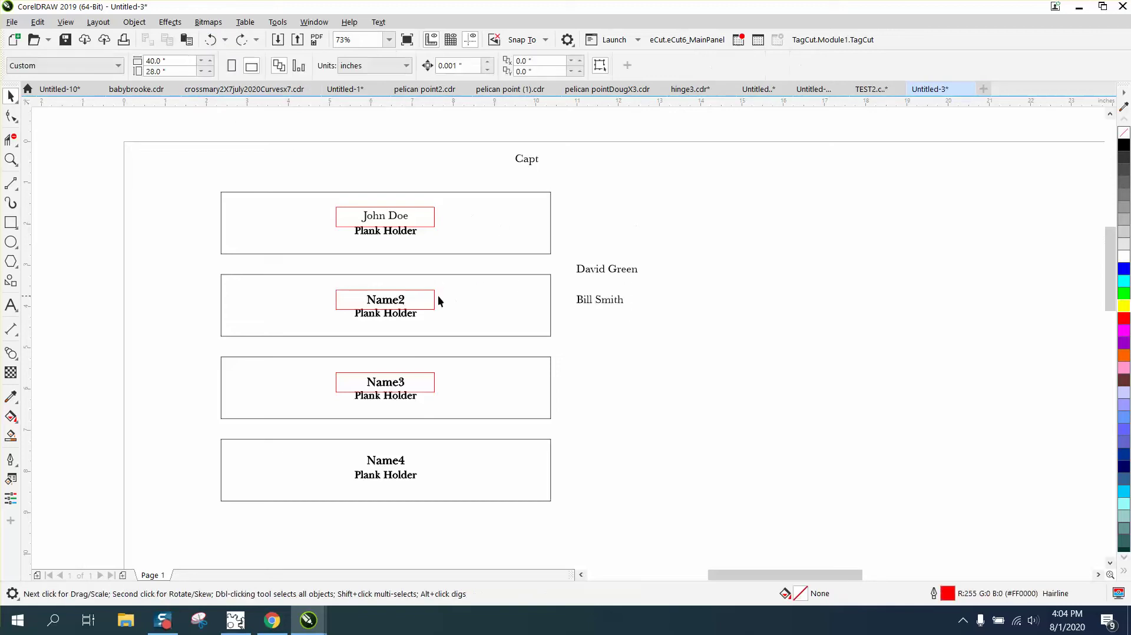
pyautogui.click(405, 301)
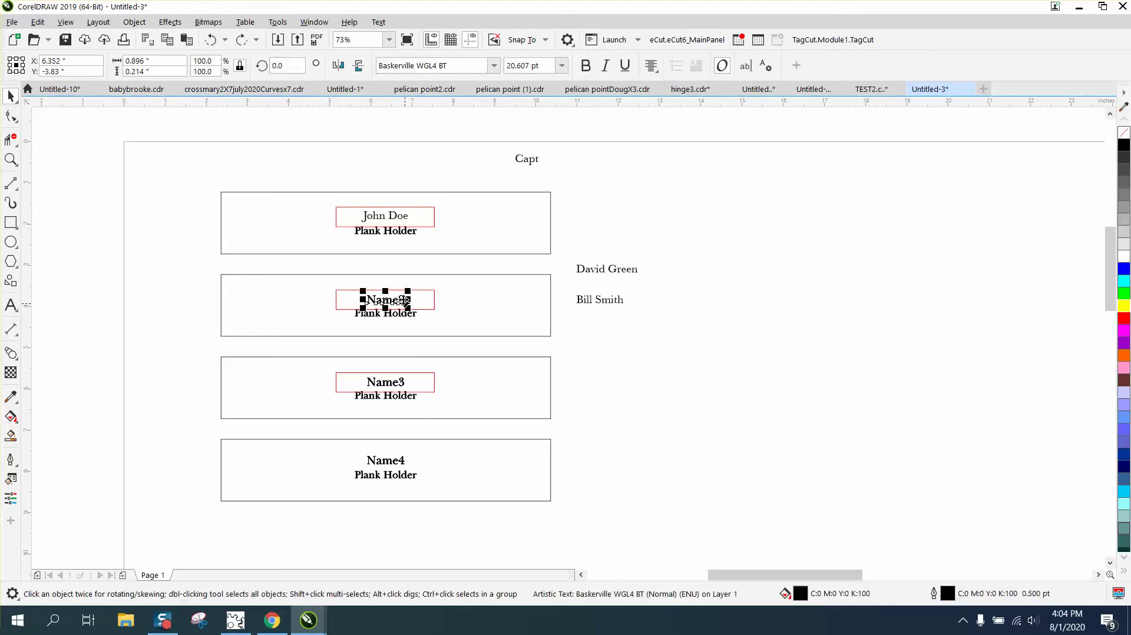
pyautogui.press('Delete')
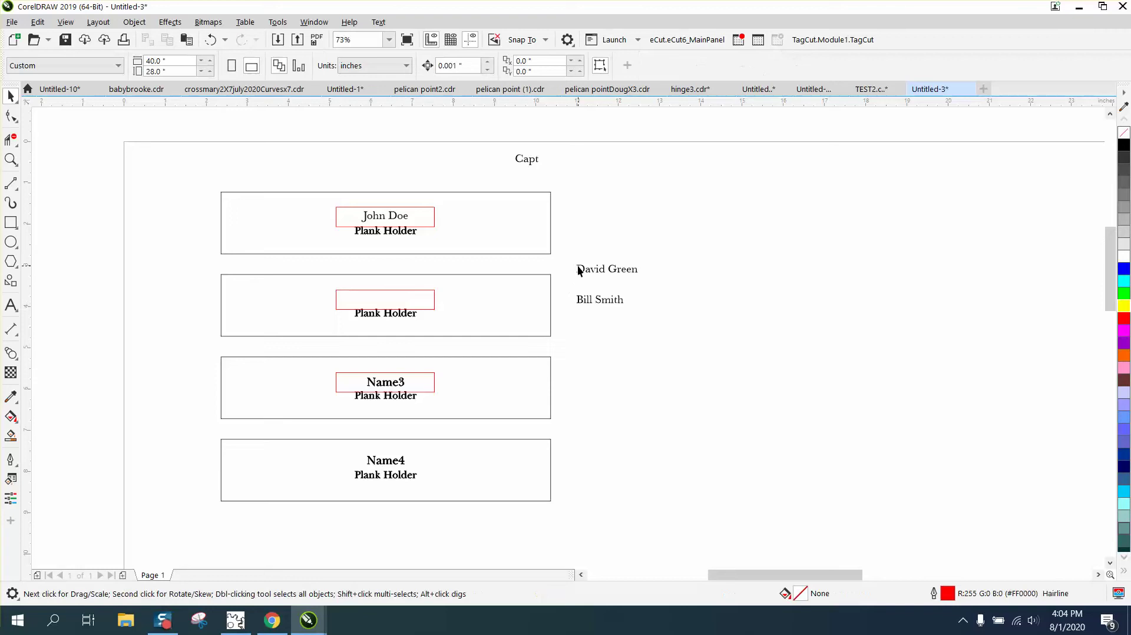
pyautogui.click(580, 270)
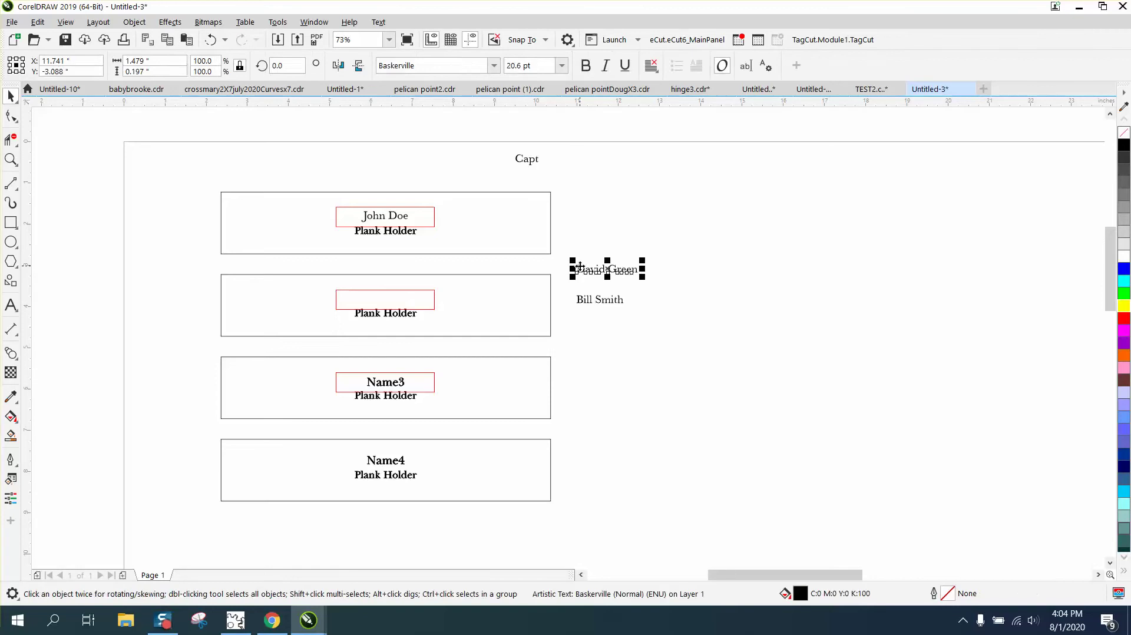
pyautogui.keyDown('shift'); pyautogui.click(434, 291); pyautogui.keyUp('shift')
pyautogui.press('e')
pyautogui.press('c')
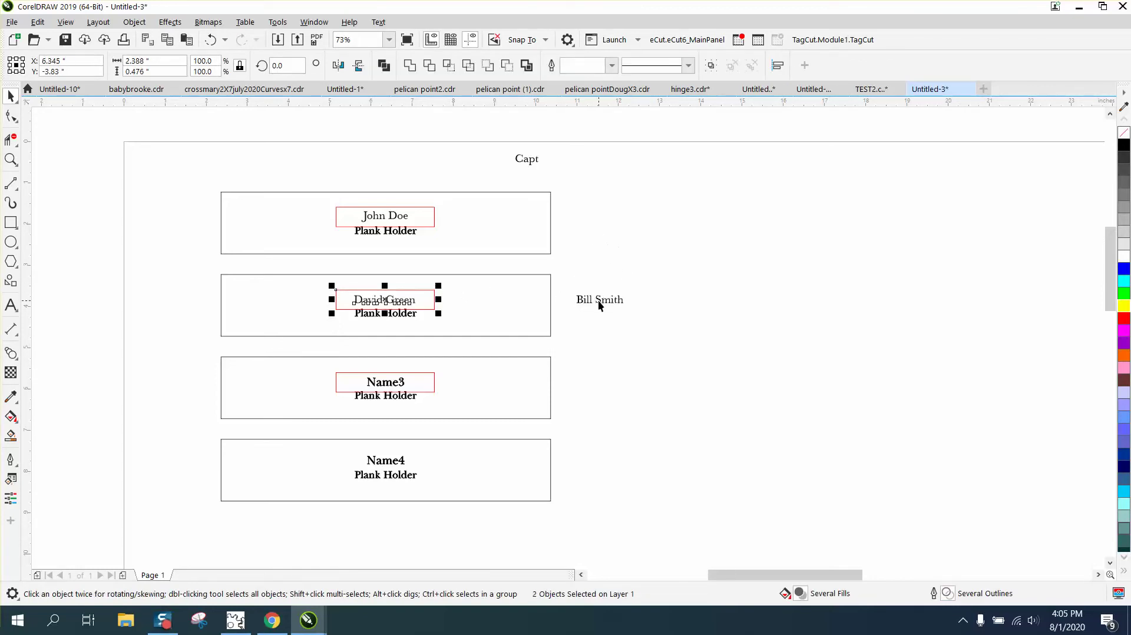
# Step: Delete Name3 and centre Bill Smith in the third box's red frame
pyautogui.click(401, 381)
pyautogui.press('Delete')
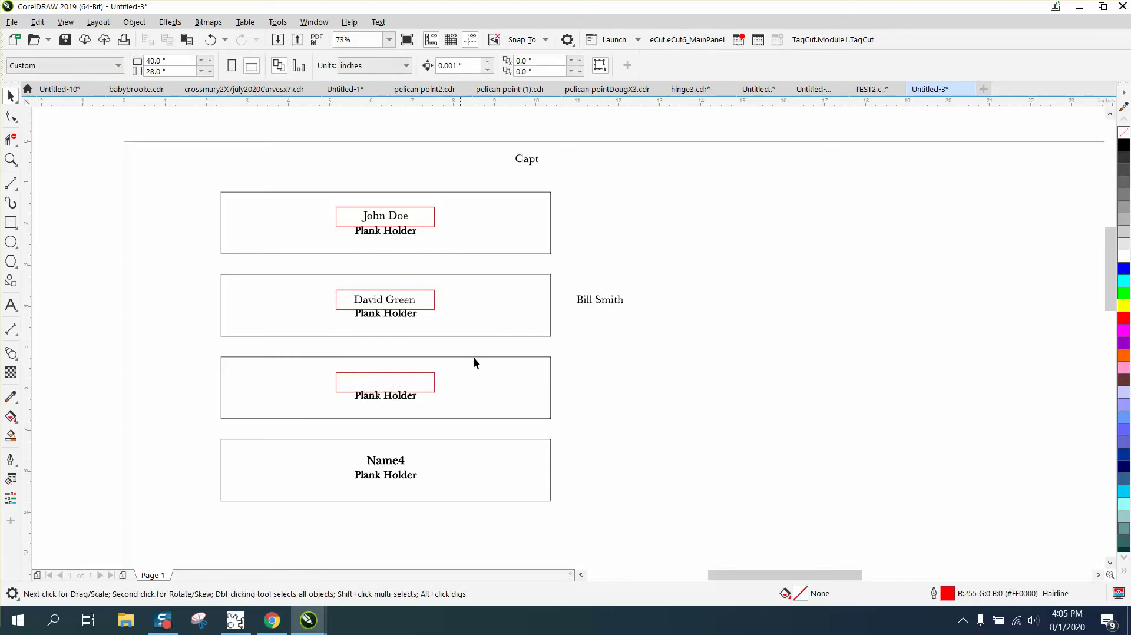
pyautogui.click(603, 301)
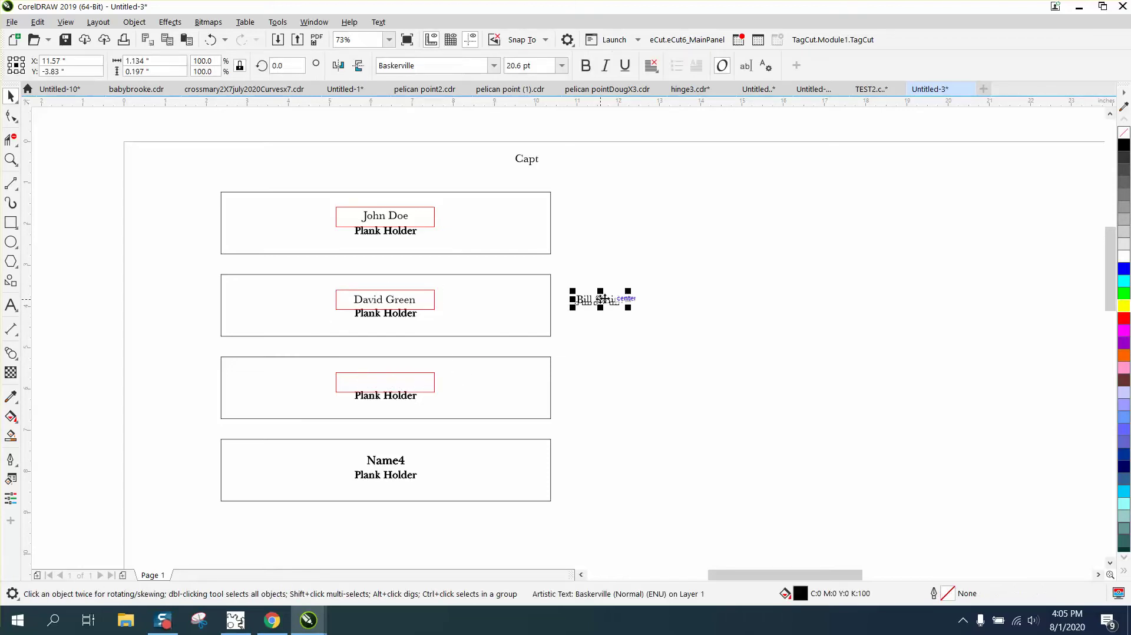
pyautogui.keyDown('shift'); pyautogui.click(420, 382); pyautogui.keyUp('shift')
pyautogui.press('e')
pyautogui.press('c')
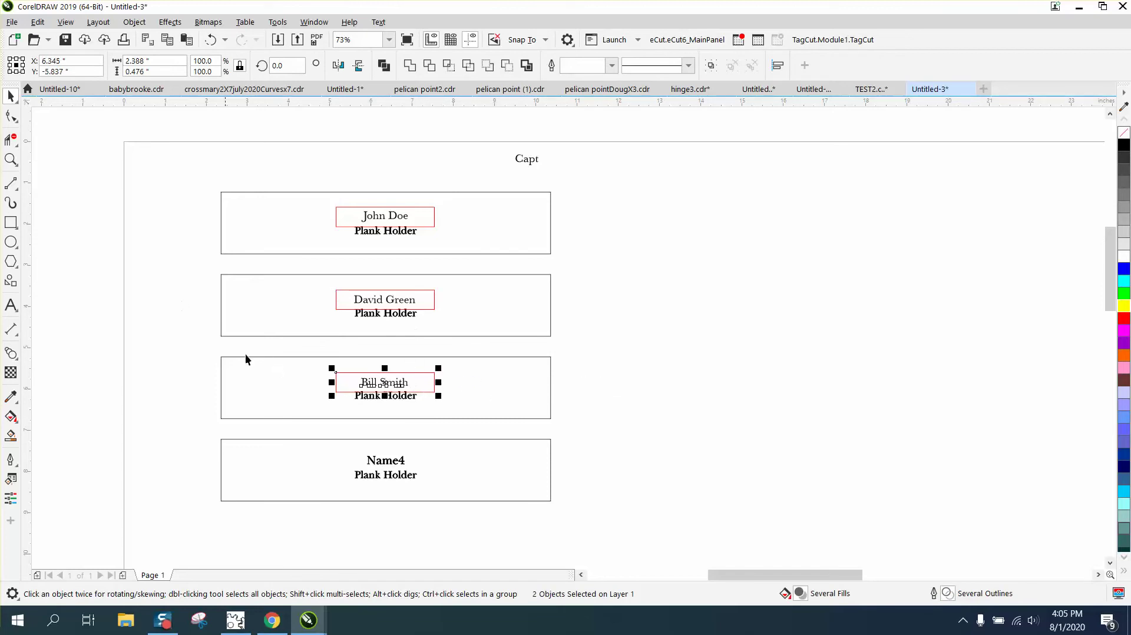
pyautogui.click(12, 160)
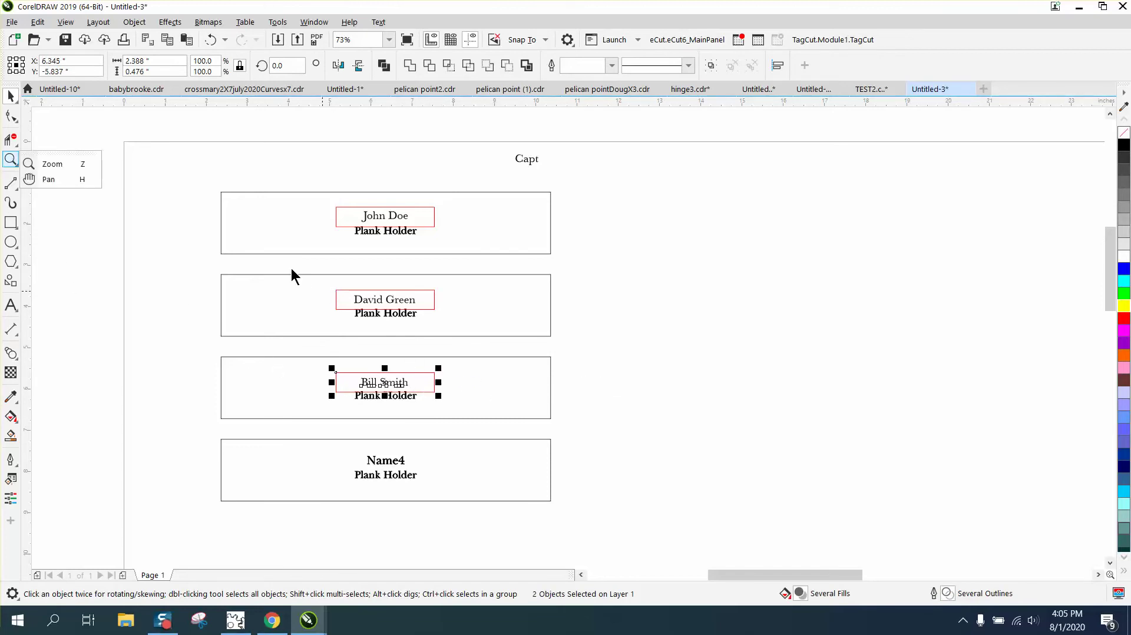
pyautogui.click(59, 165)
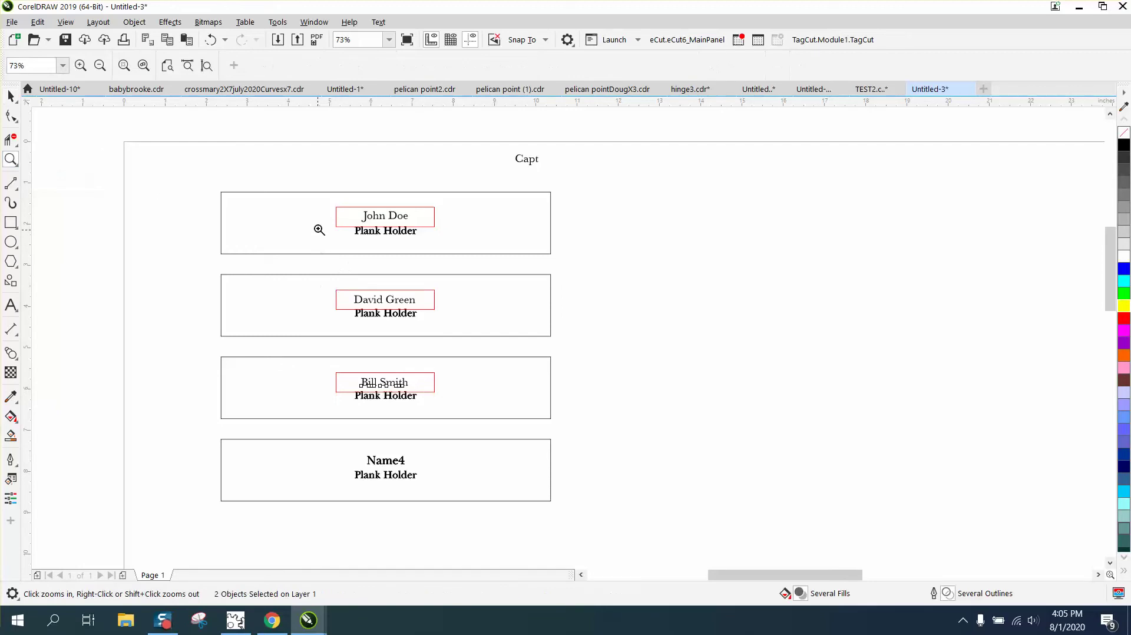
pyautogui.moveTo(319, 230); pyautogui.dragTo(518, 410)
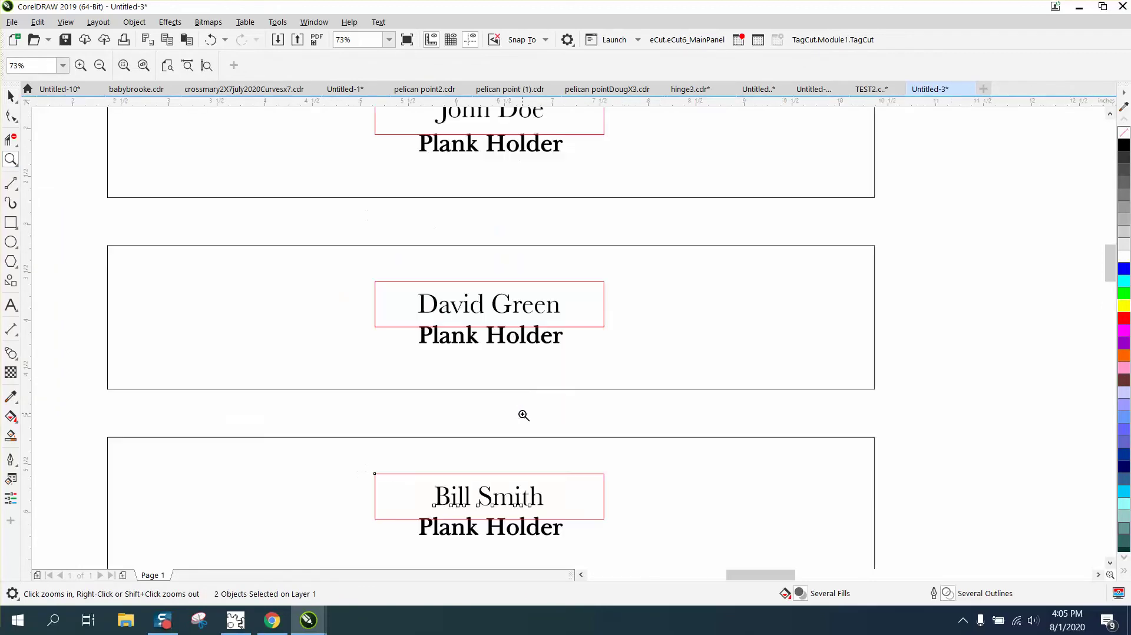
pyautogui.rightClick(473, 385)
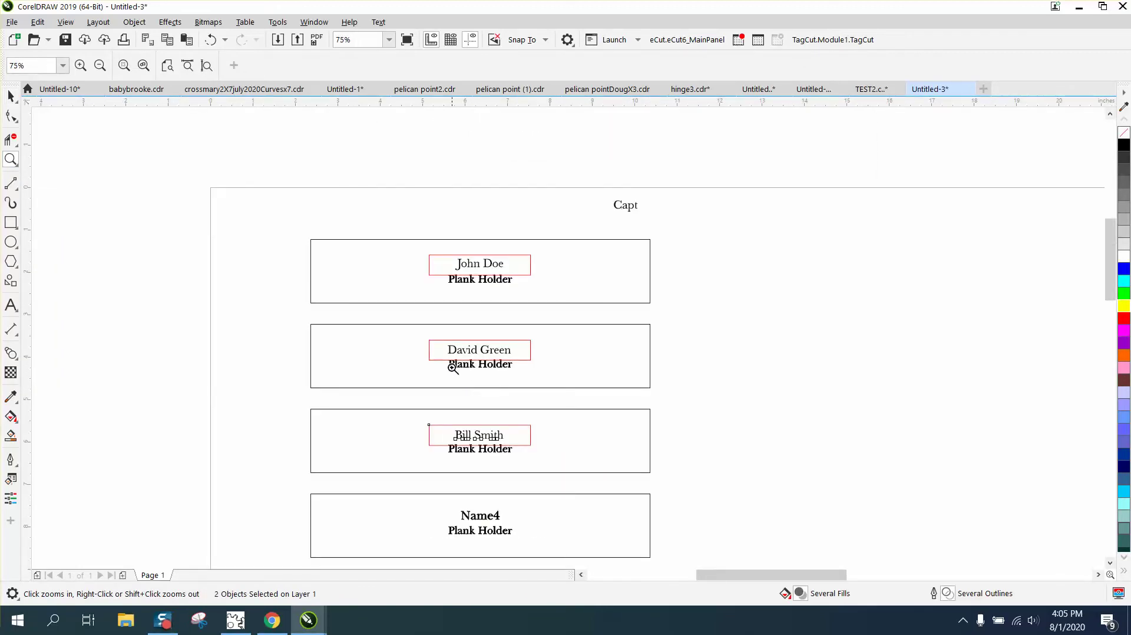
pyautogui.click(10, 96)
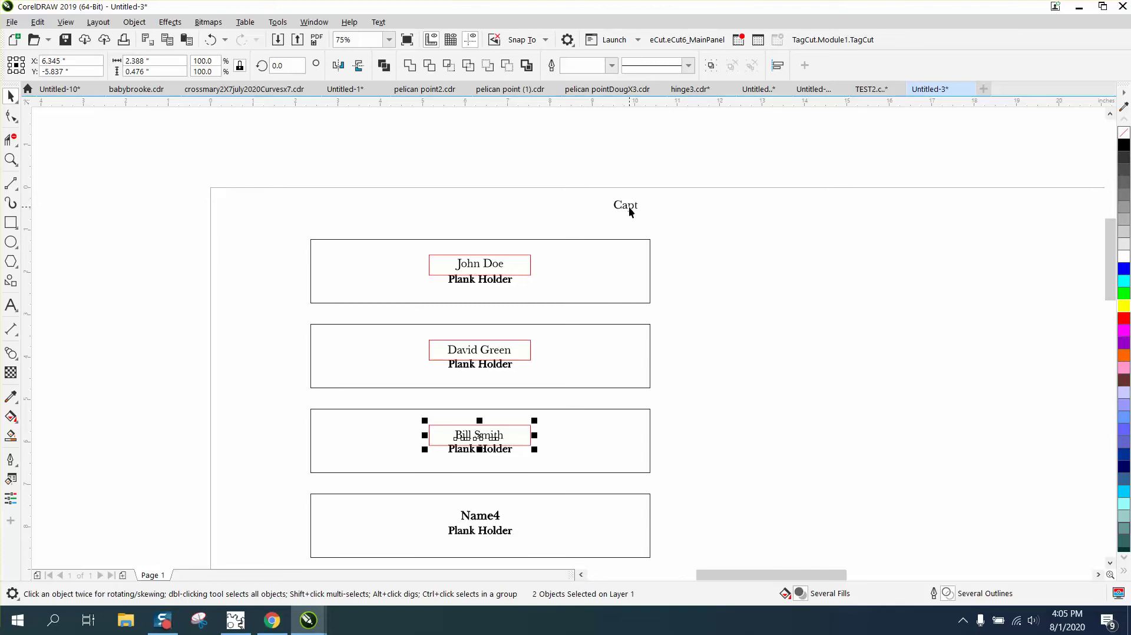
pyautogui.scroll(-2, 629, 212)
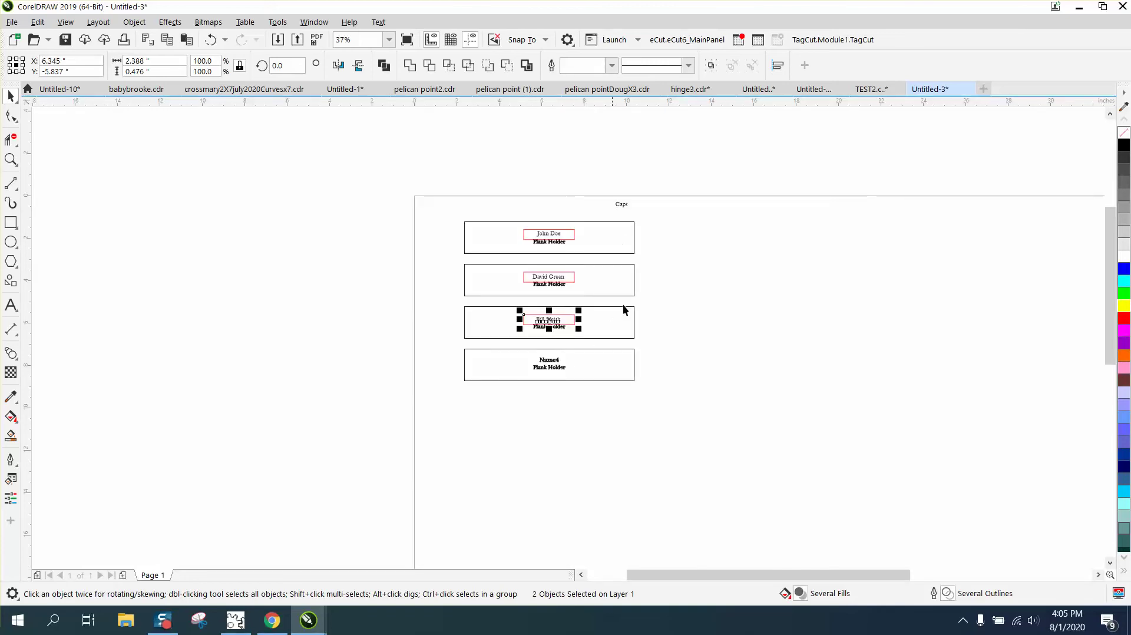
pyautogui.click(17, 155)
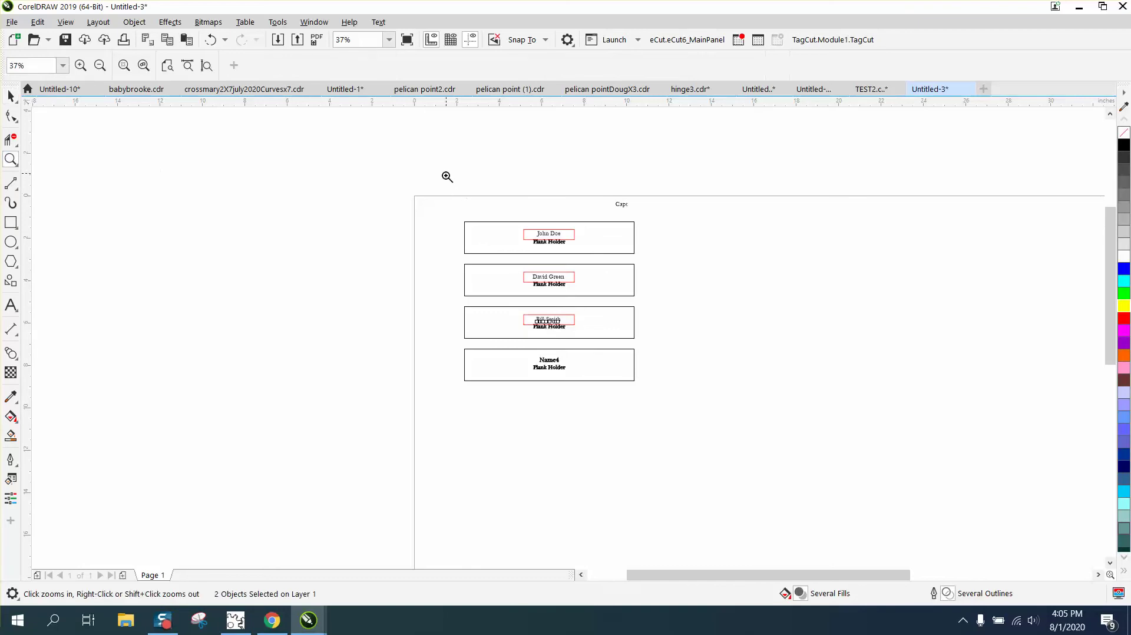
pyautogui.moveTo(444, 178); pyautogui.dragTo(781, 424)
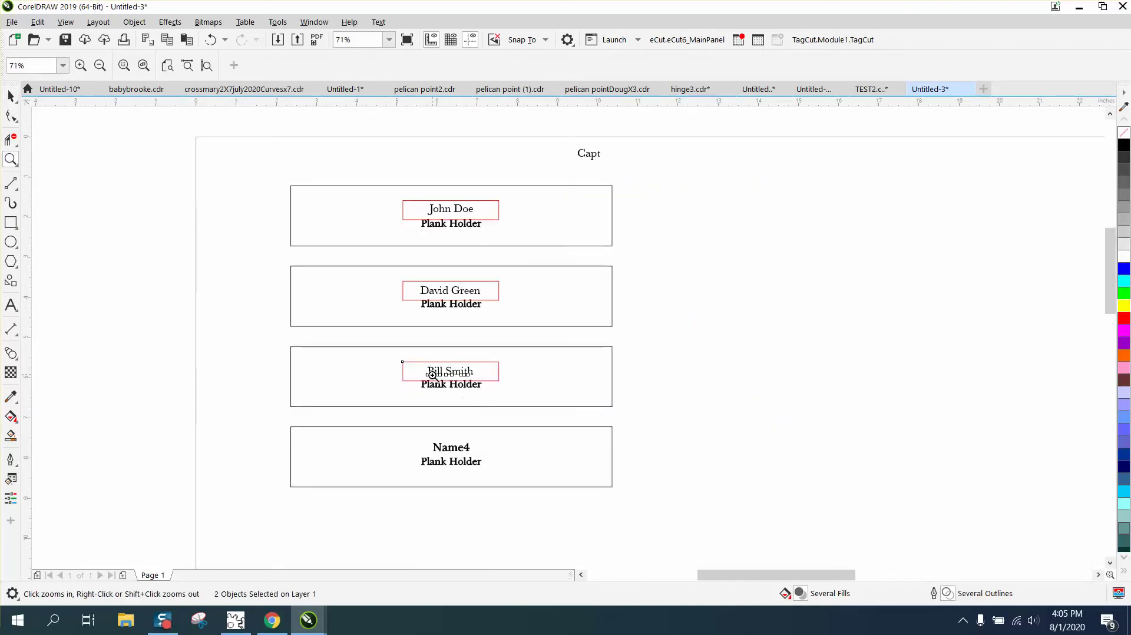
pyautogui.scroll(-3, 432, 375)
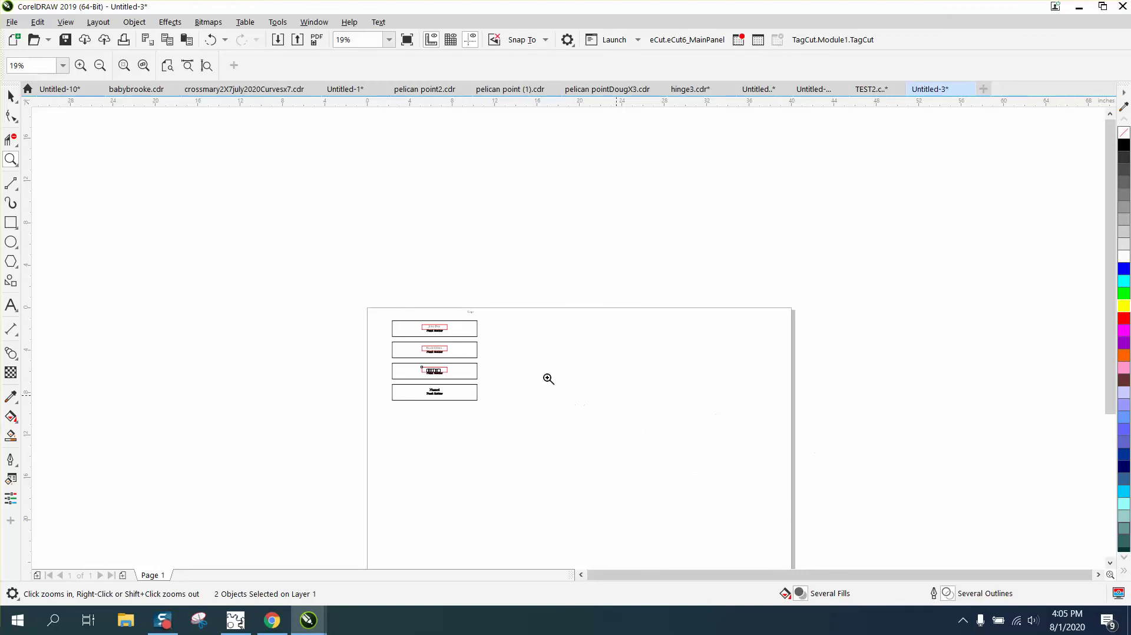
pyautogui.moveTo(361, 306); pyautogui.dragTo(566, 434)
pyautogui.click(11, 96)
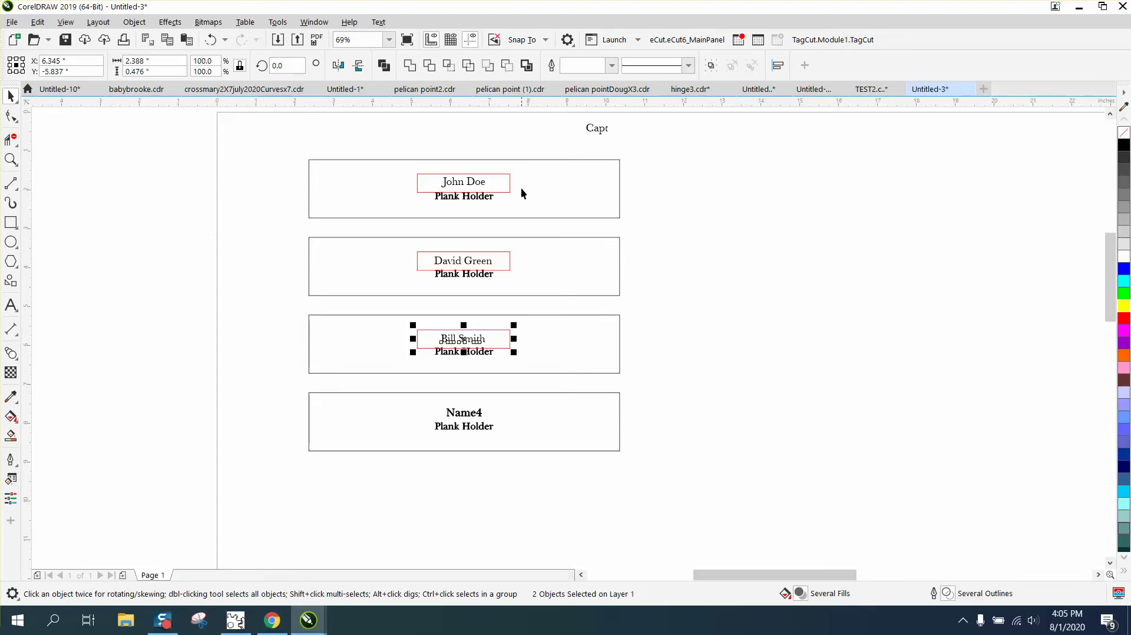
pyautogui.click(486, 184)
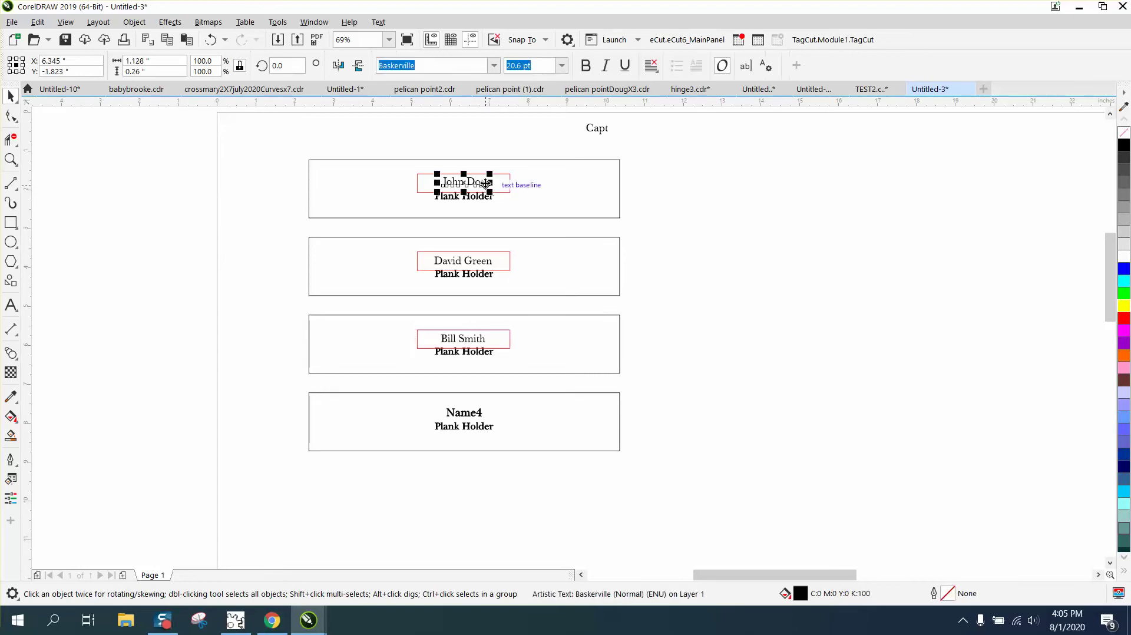
pyautogui.click(608, 133)
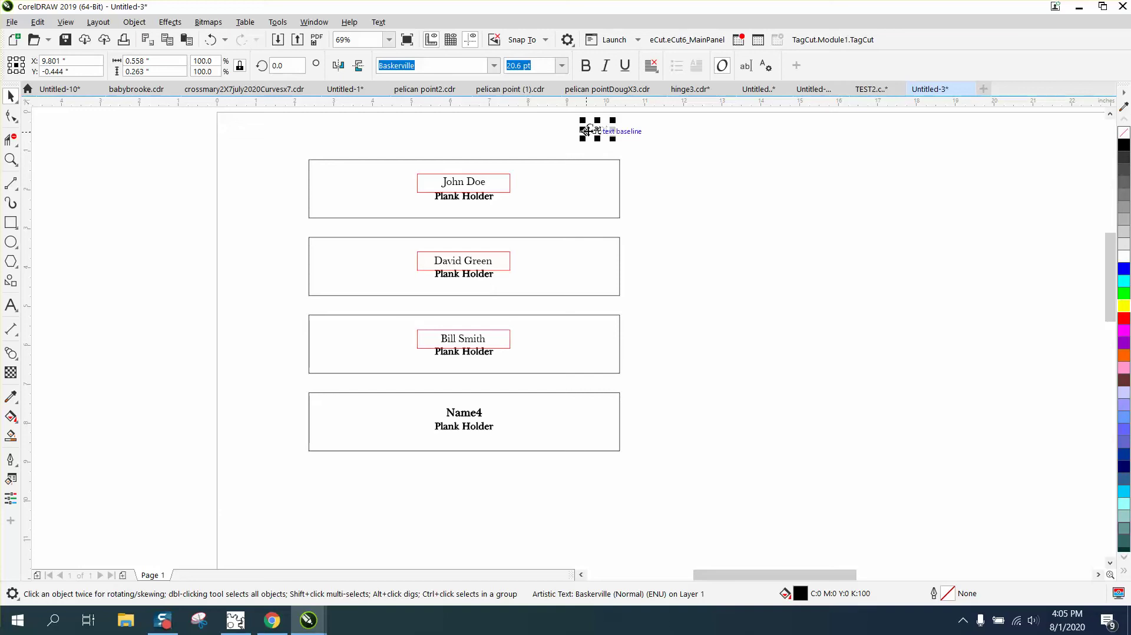
# Step: Replace all Plank Holder text with Capt using Edit > Find and Replace
pyautogui.click(37, 22)
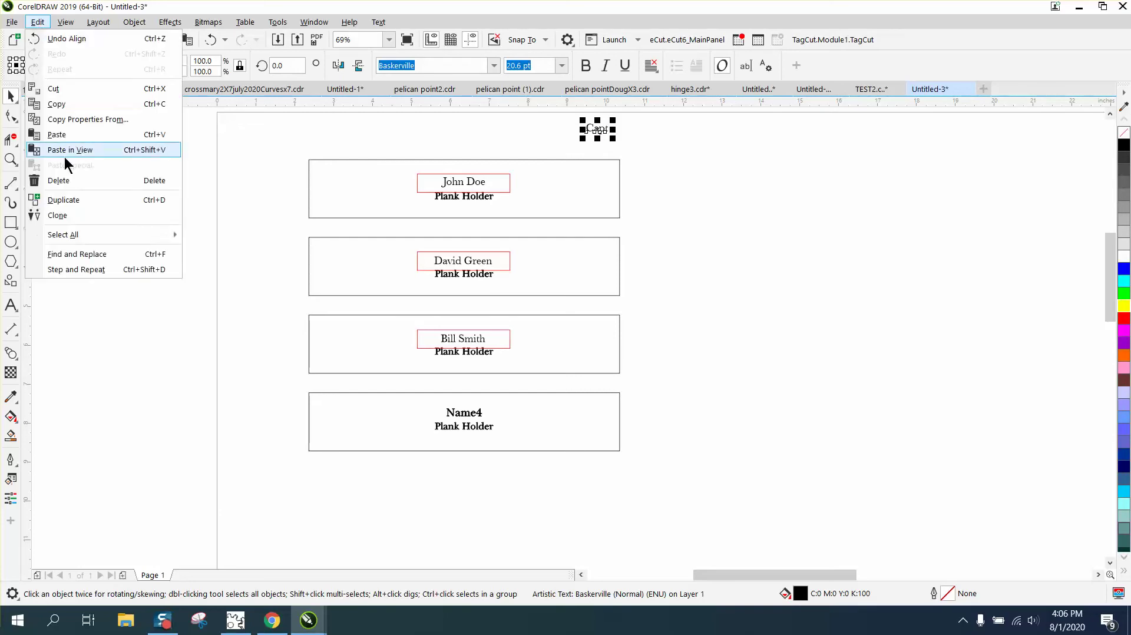
pyautogui.click(77, 254)
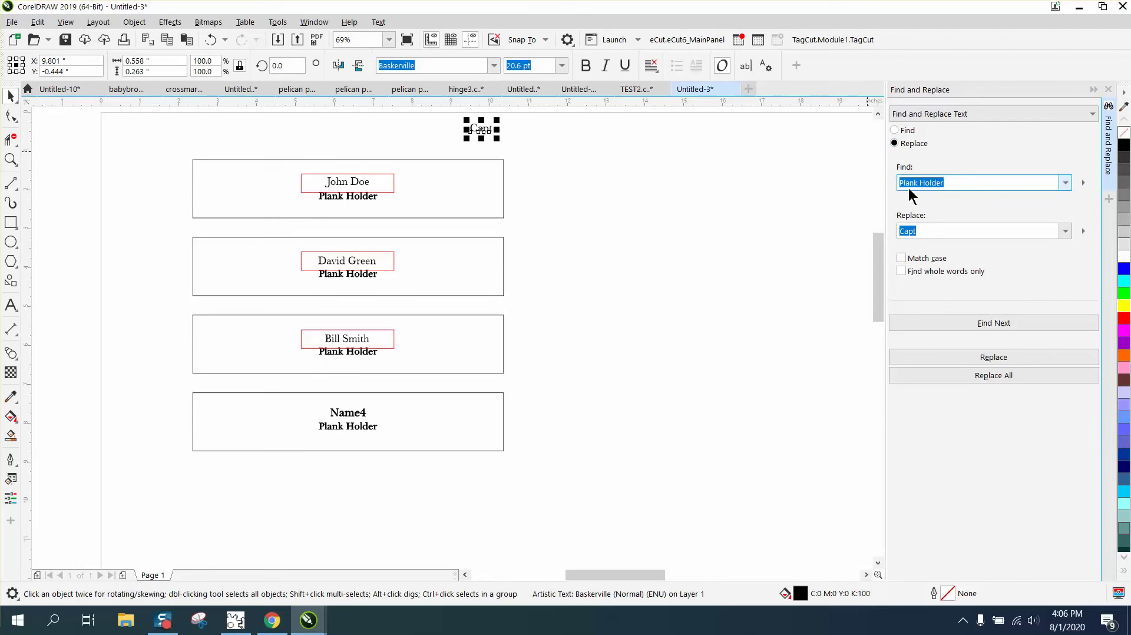
pyautogui.click(1002, 376)
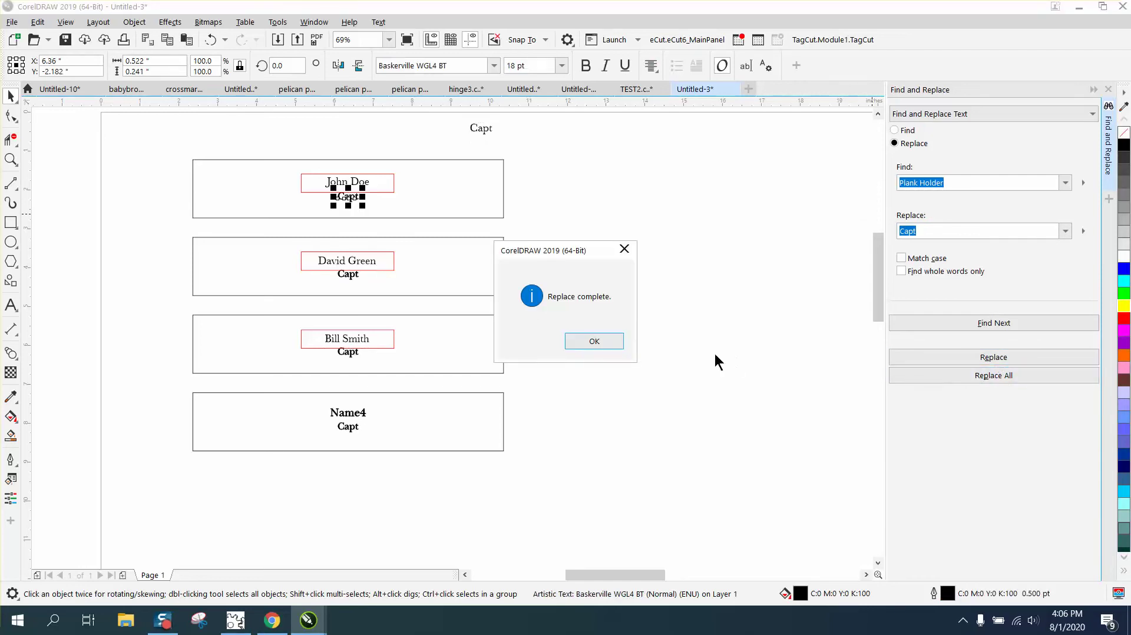
pyautogui.click(612, 344)
# Step: Delete the loose Capt text at the top of the page
pyautogui.click(592, 231)
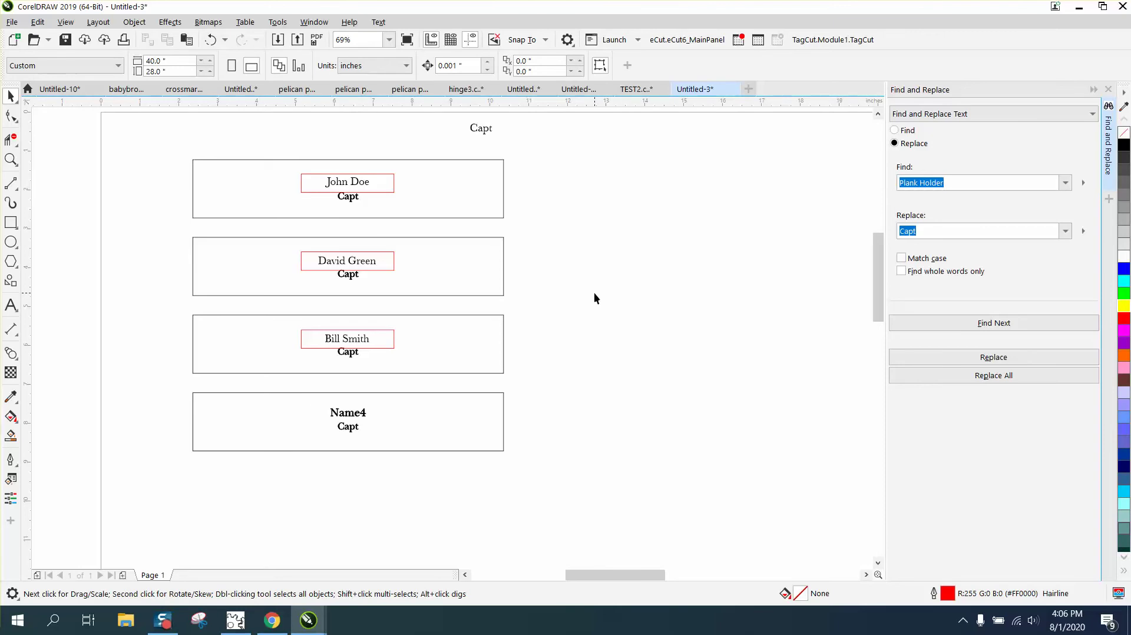
pyautogui.click(487, 134)
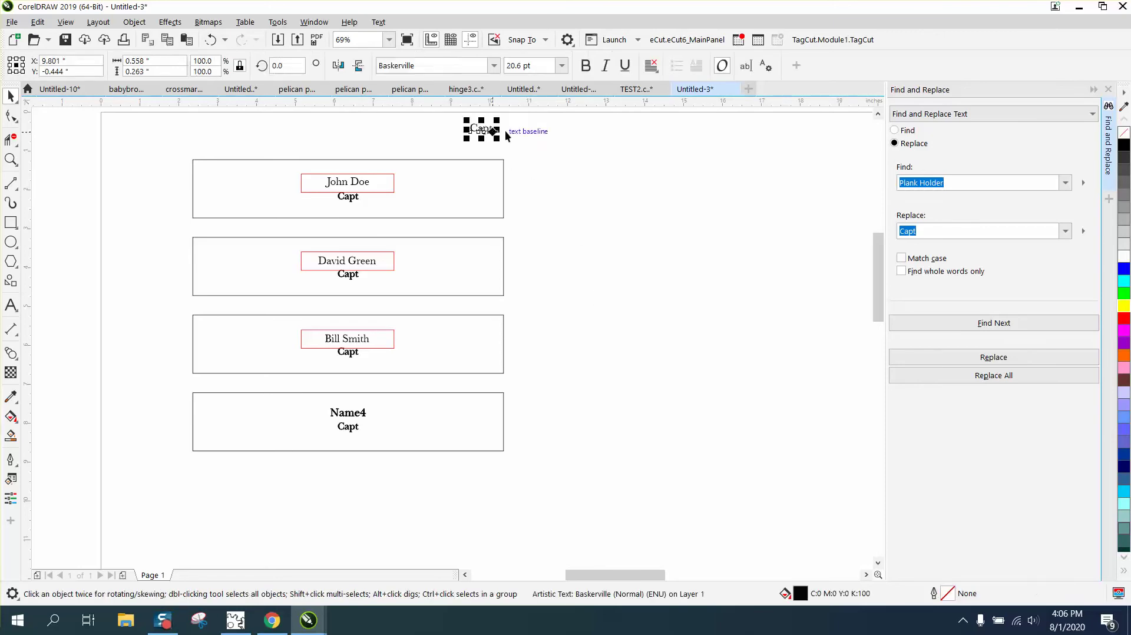
pyautogui.press('Delete')
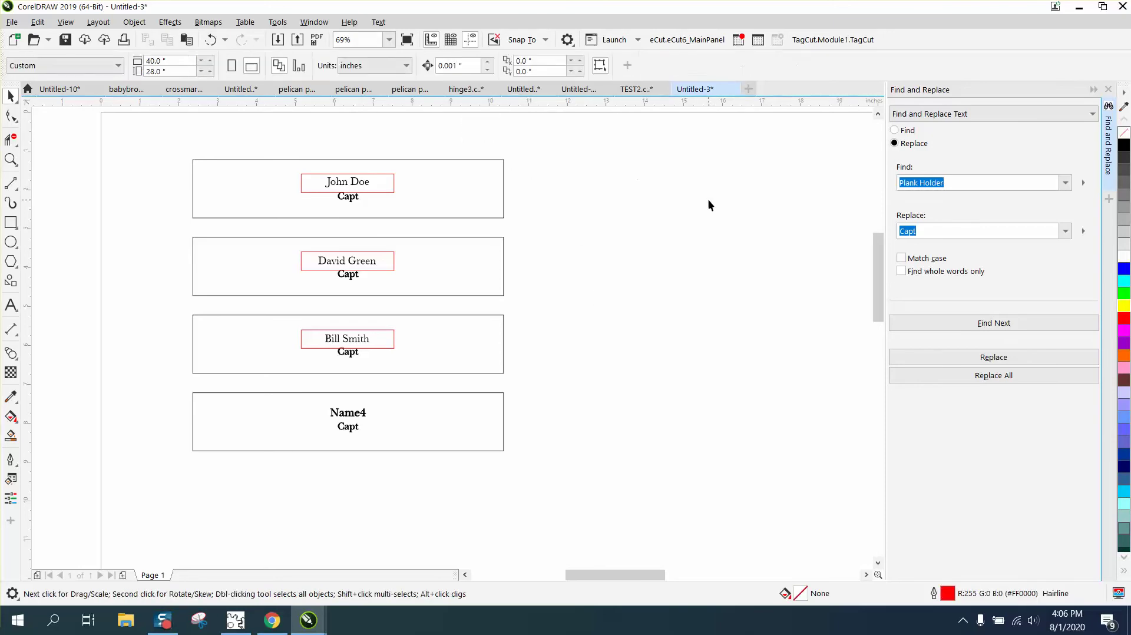
# Step: Close Find and Replace, zoom onto the four Capt name boxes, and select the first rectangle
pyautogui.click(1108, 89)
pyautogui.scroll(-2, 519, 156)
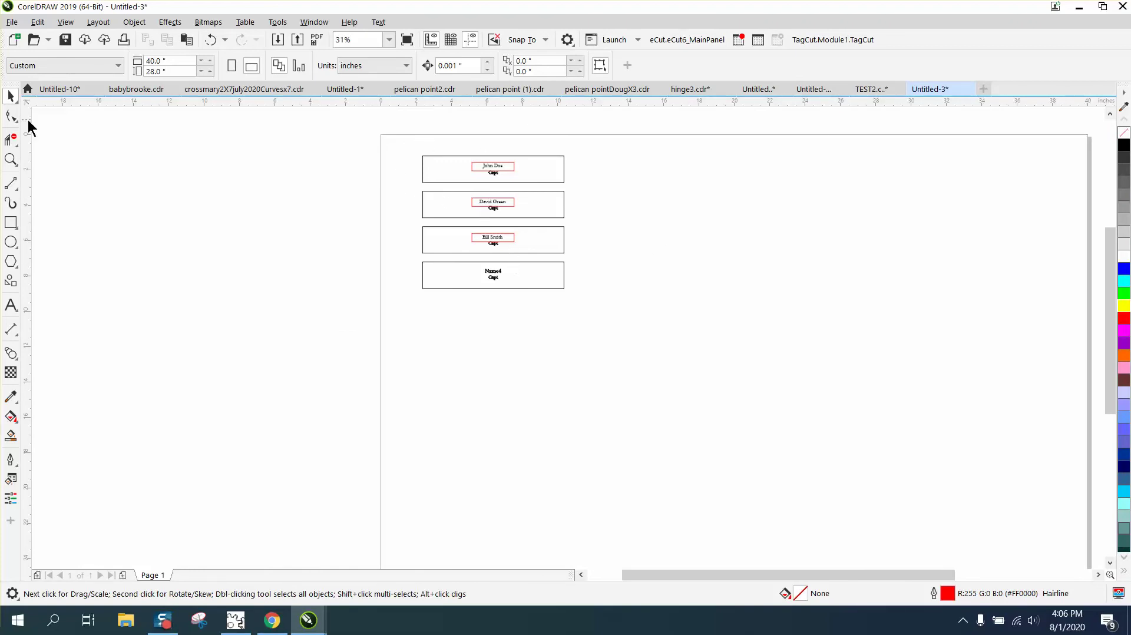
pyautogui.moveTo(582, 287); pyautogui.dragTo(600, 313)
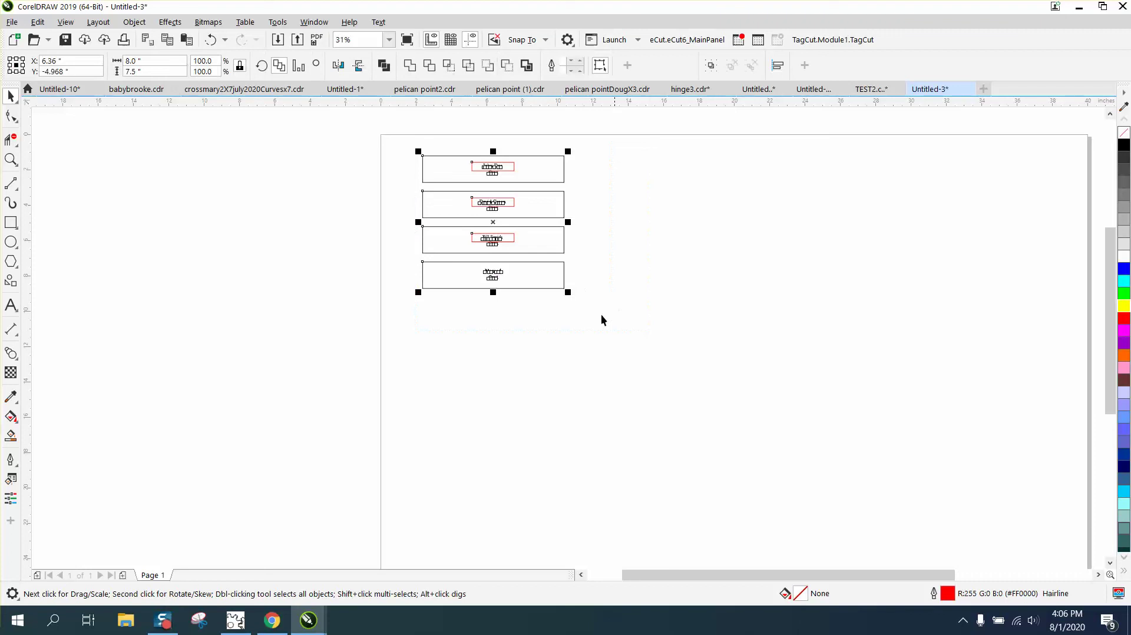
pyautogui.click(11, 159)
pyautogui.moveTo(417, 166); pyautogui.dragTo(669, 346)
pyautogui.click(11, 96)
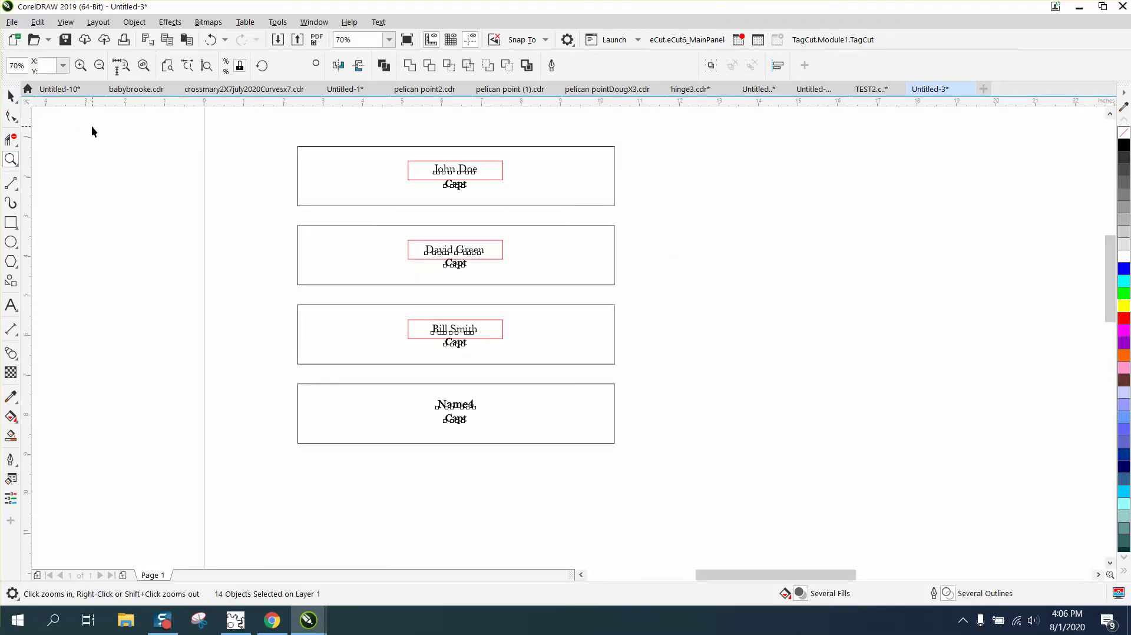
pyautogui.click(299, 147)
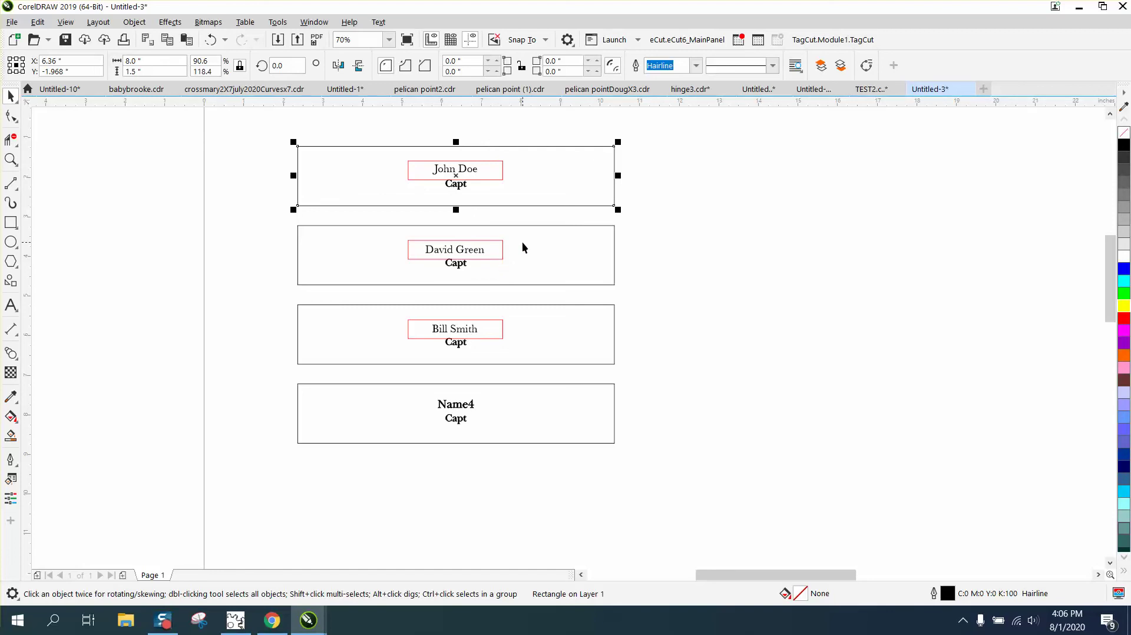
# Step: Marquee-select the text in all four boxes and drag it off the page to the left
pyautogui.scroll(-2, 522, 242)
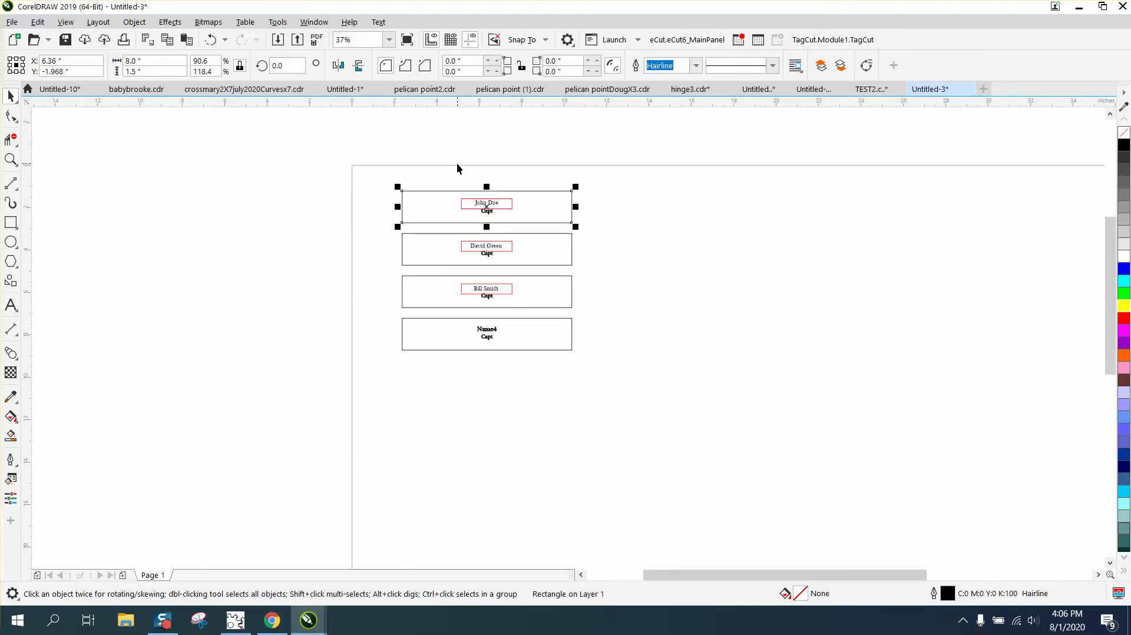
pyautogui.moveTo(447, 160); pyautogui.dragTo(550, 377)
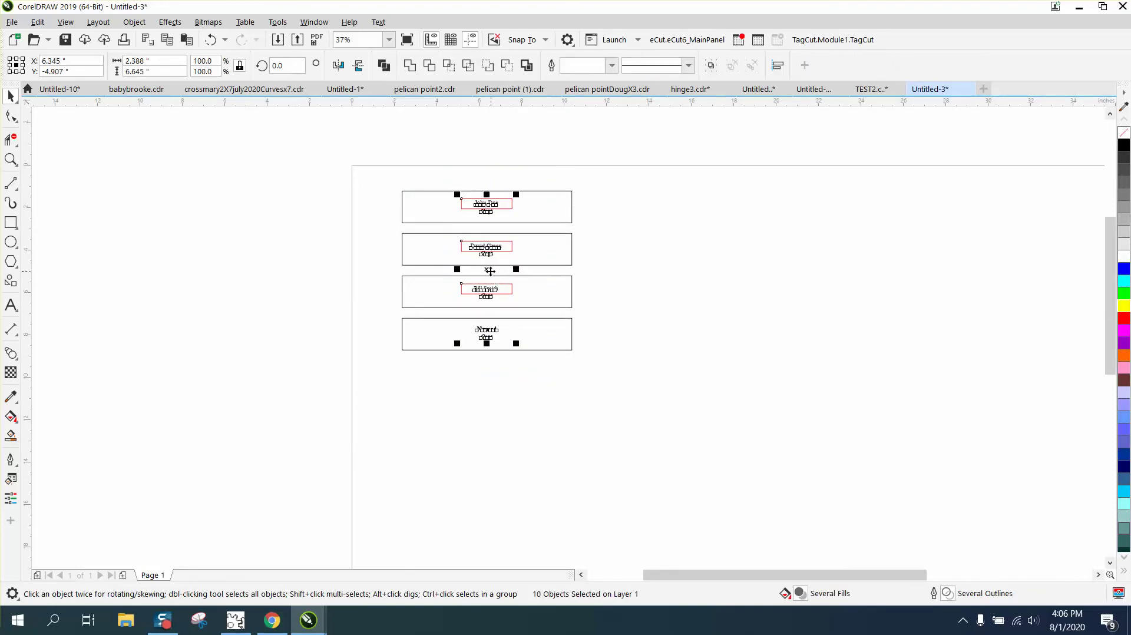
pyautogui.moveTo(489, 270); pyautogui.dragTo(221, 257)
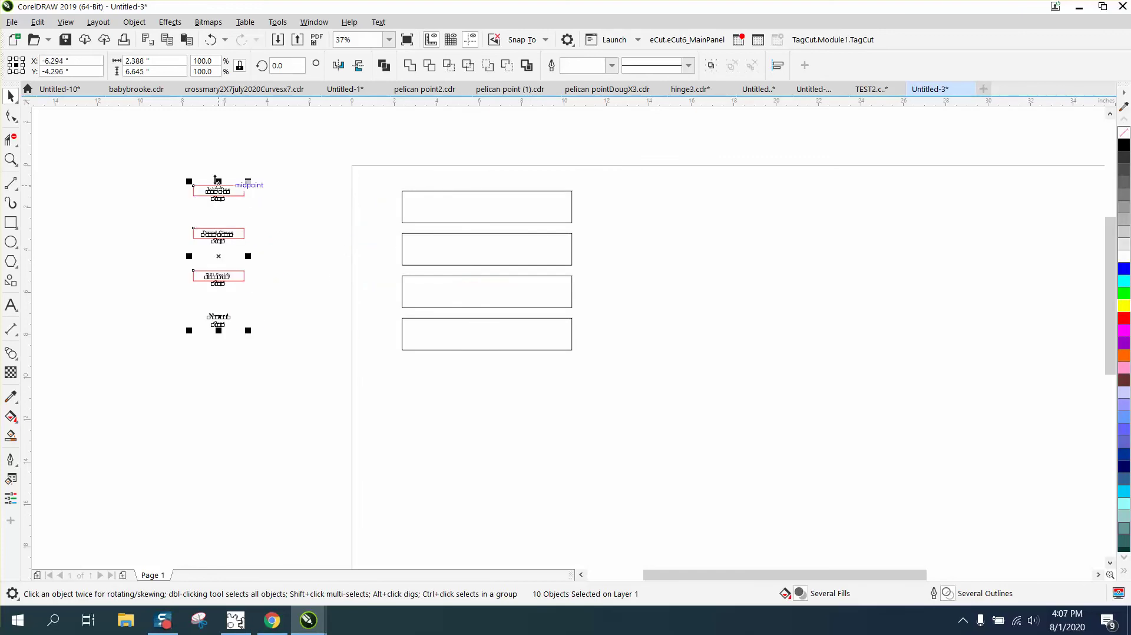
# Step: Undo repeatedly until Name1–Name4 and Plank Holder return, with the names listed beside the boxes
pyautogui.click(210, 39)
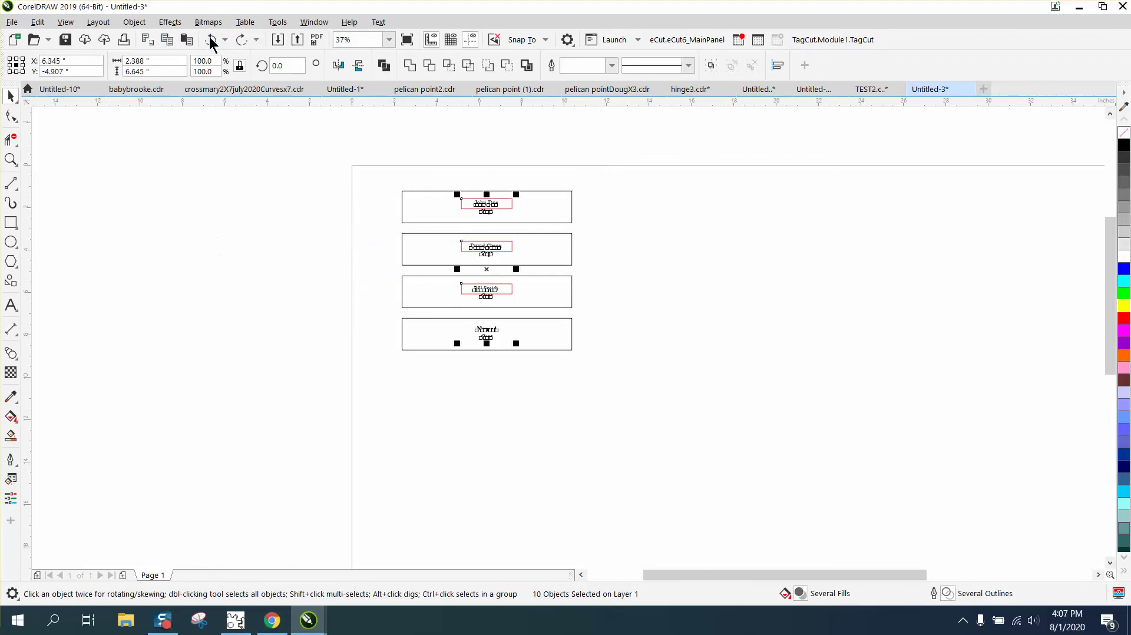
pyautogui.click(211, 40)
pyautogui.click(211, 39)
pyautogui.click(210, 39)
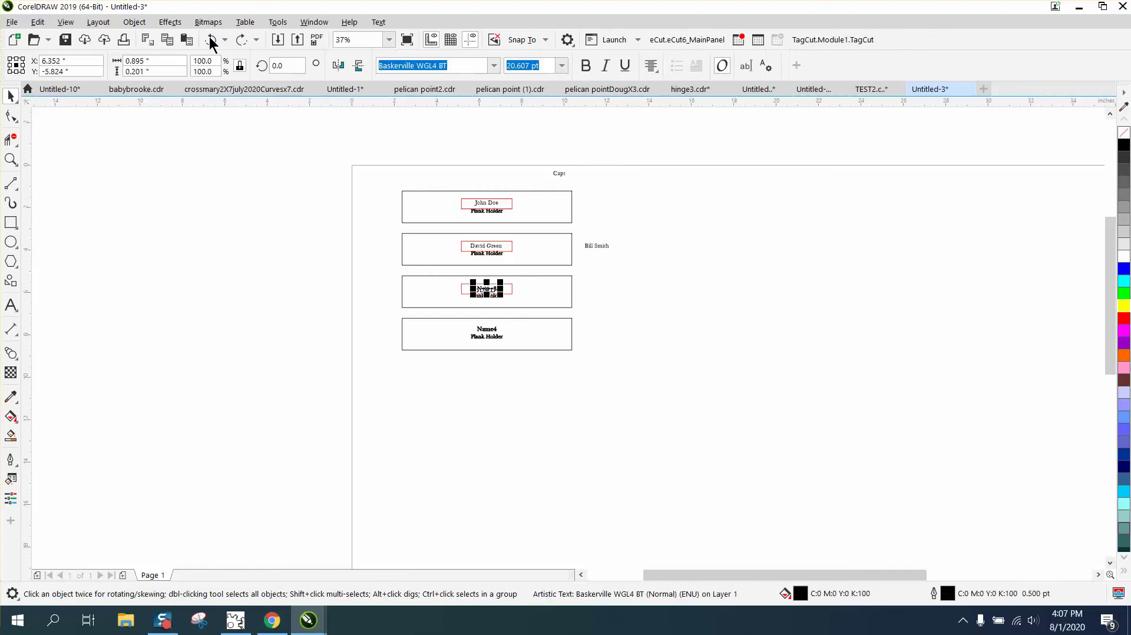
pyautogui.click(210, 40)
pyautogui.click(210, 39)
pyautogui.click(210, 39)
pyautogui.click(211, 39)
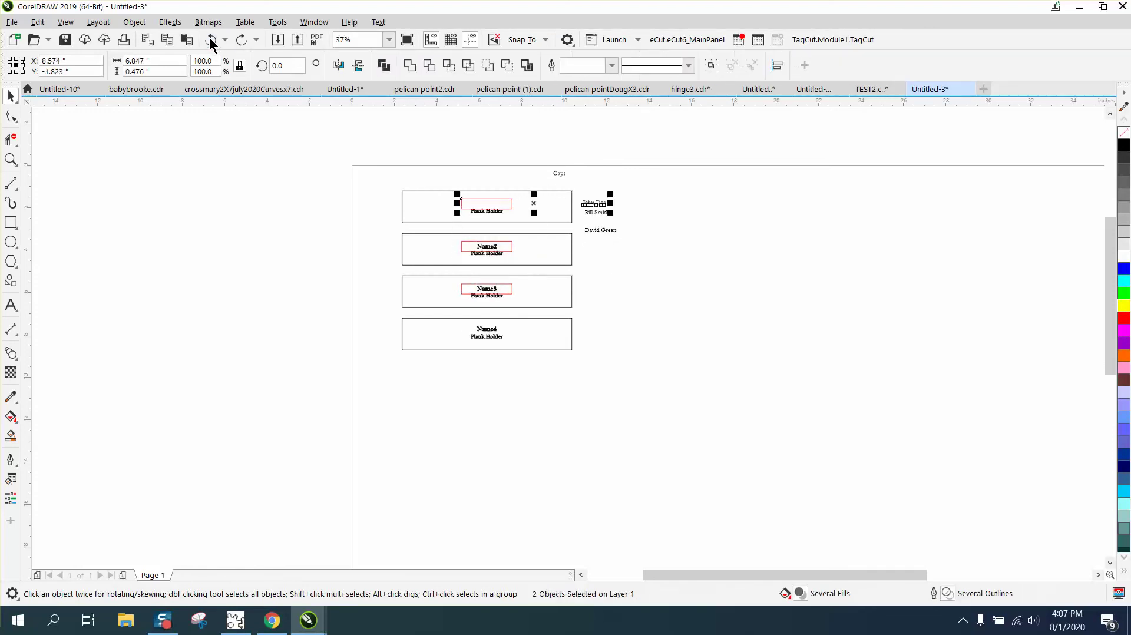
pyautogui.click(210, 39)
pyautogui.click(210, 39)
pyautogui.click(210, 39)
pyautogui.click(210, 39)
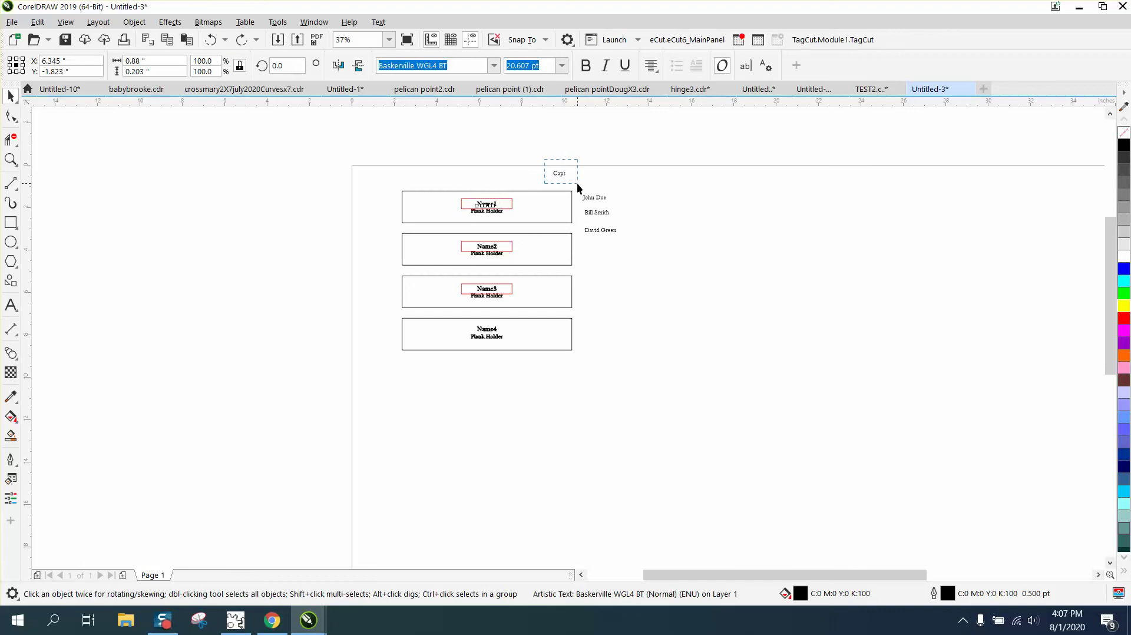
# Step: Drop a copy of the four name boxes left of the page and repeat it with Ctrl+R
pyautogui.moveTo(633, 231); pyautogui.dragTo(638, 241)
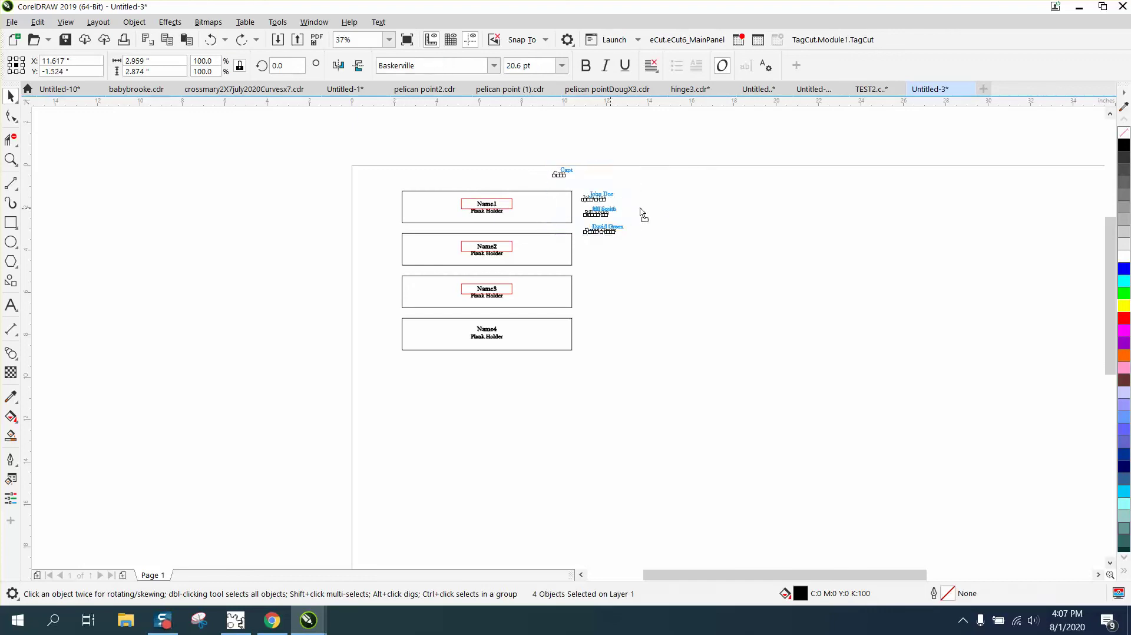
pyautogui.moveTo(383, 173); pyautogui.dragTo(639, 343)
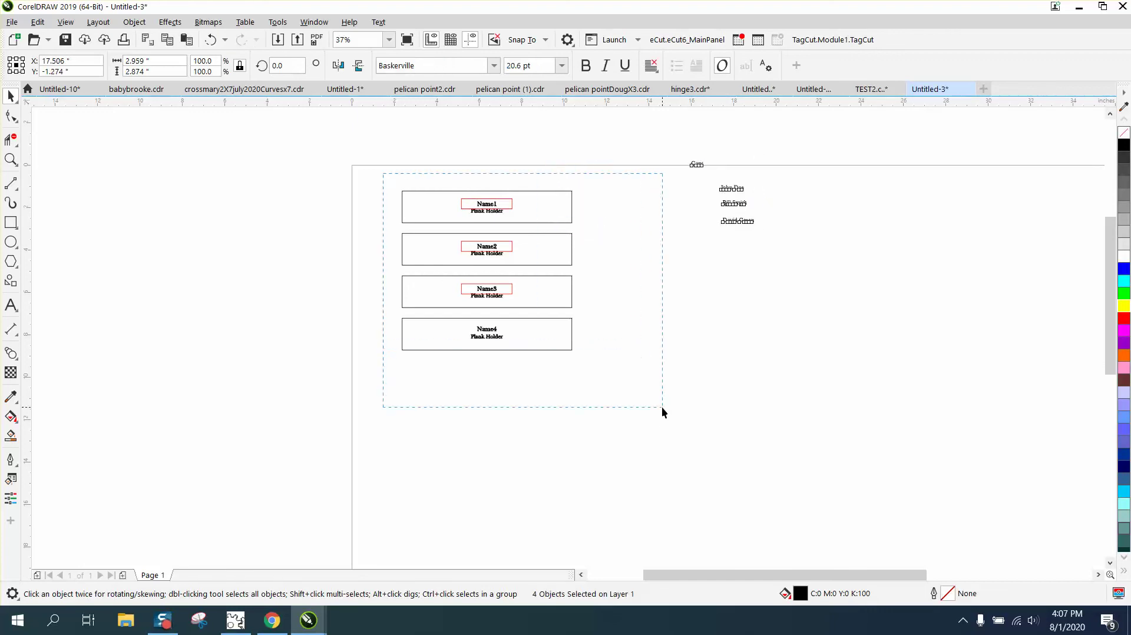
pyautogui.moveTo(662, 406); pyautogui.dragTo(662, 406)
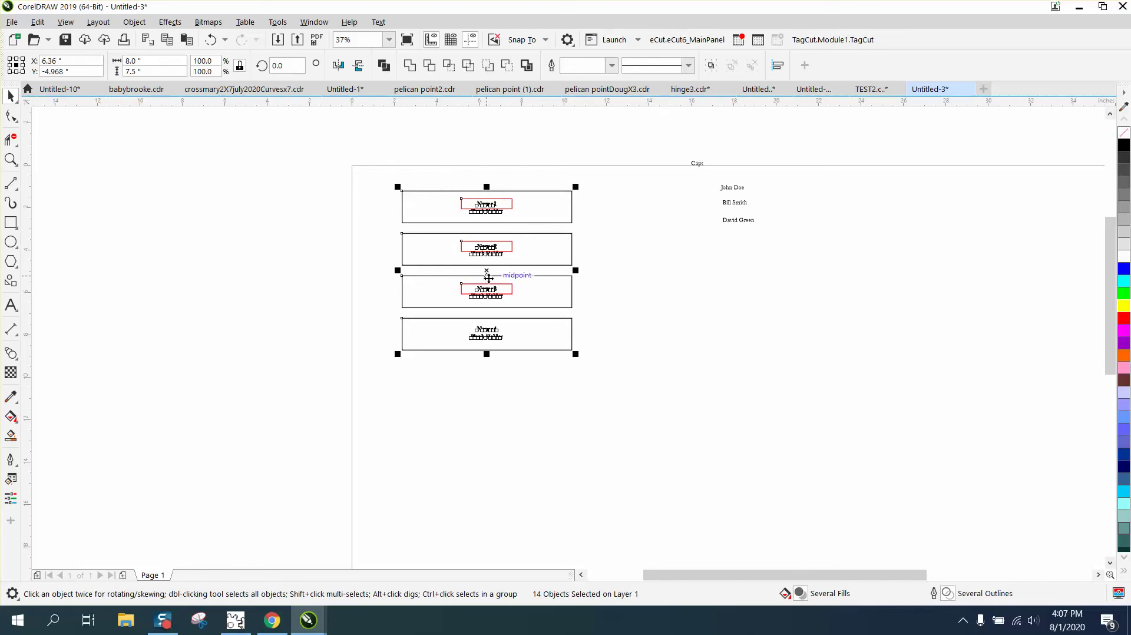
pyautogui.moveTo(488, 277); pyautogui.dragTo(257, 273)
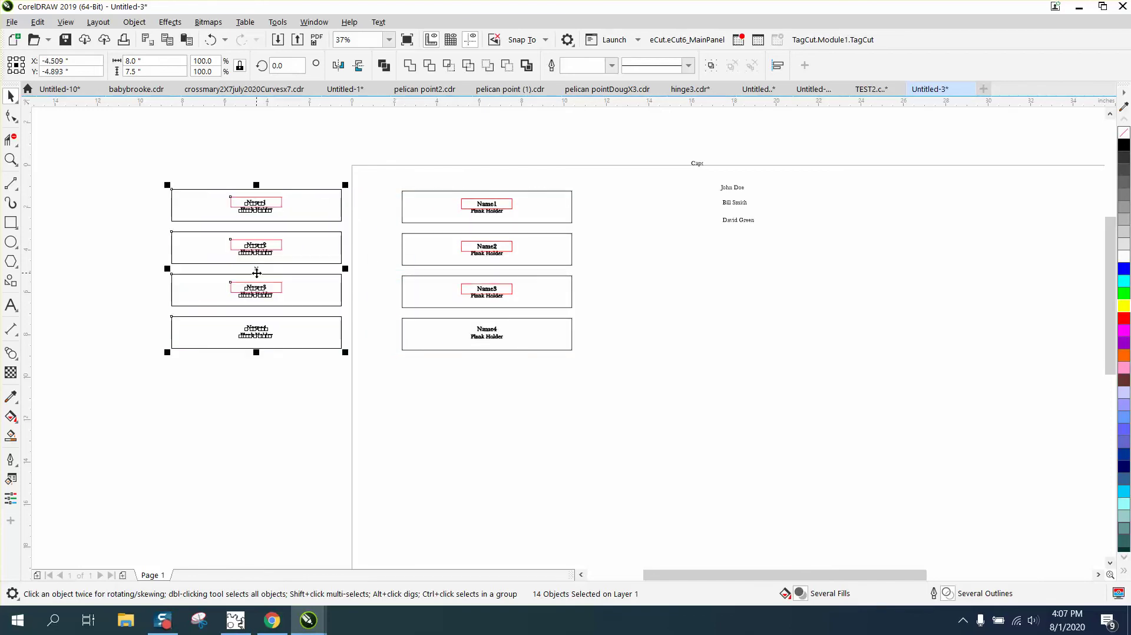
pyautogui.hotkey('ctrl', 'r')
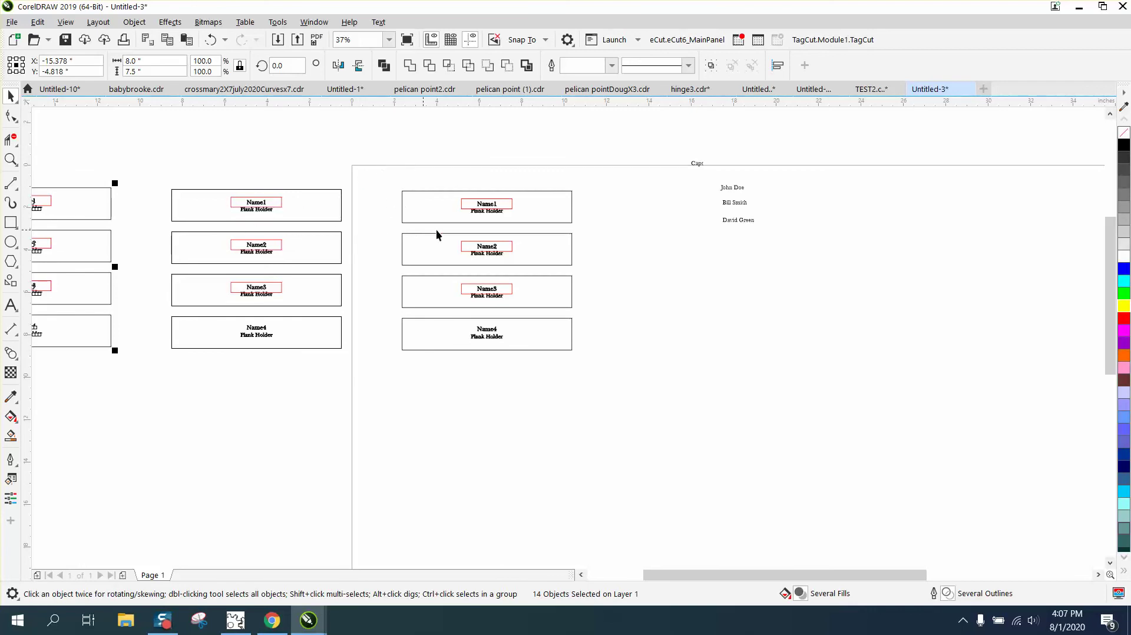
# Step: Delete the original name boxes from the page and select the nearer left copy
pyautogui.moveTo(396, 163); pyautogui.dragTo(646, 381)
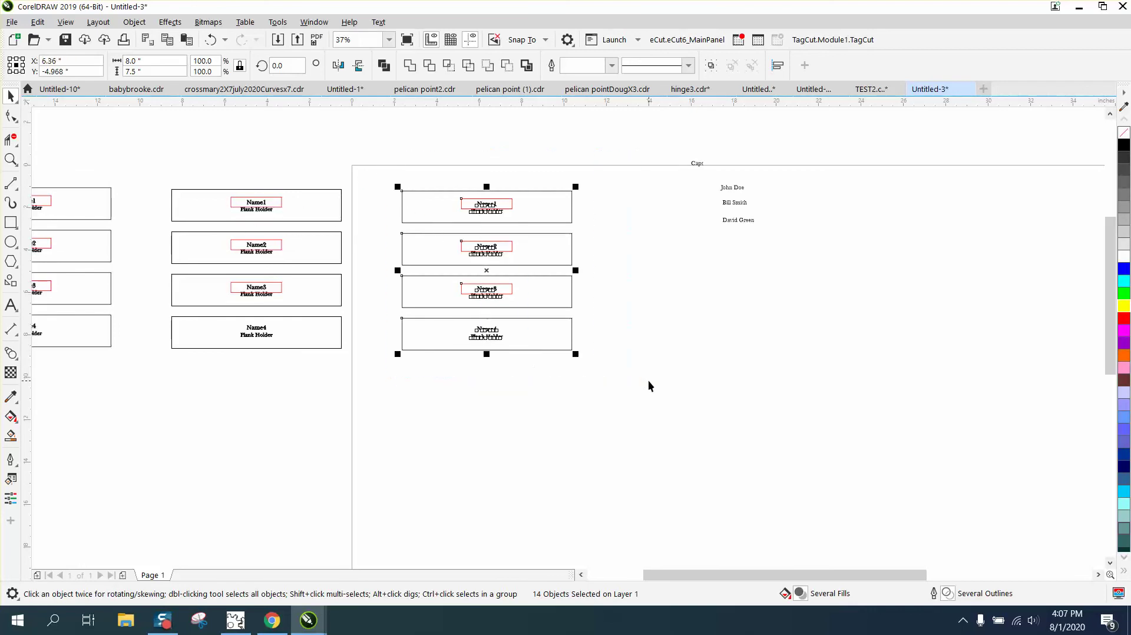
pyautogui.press('Delete')
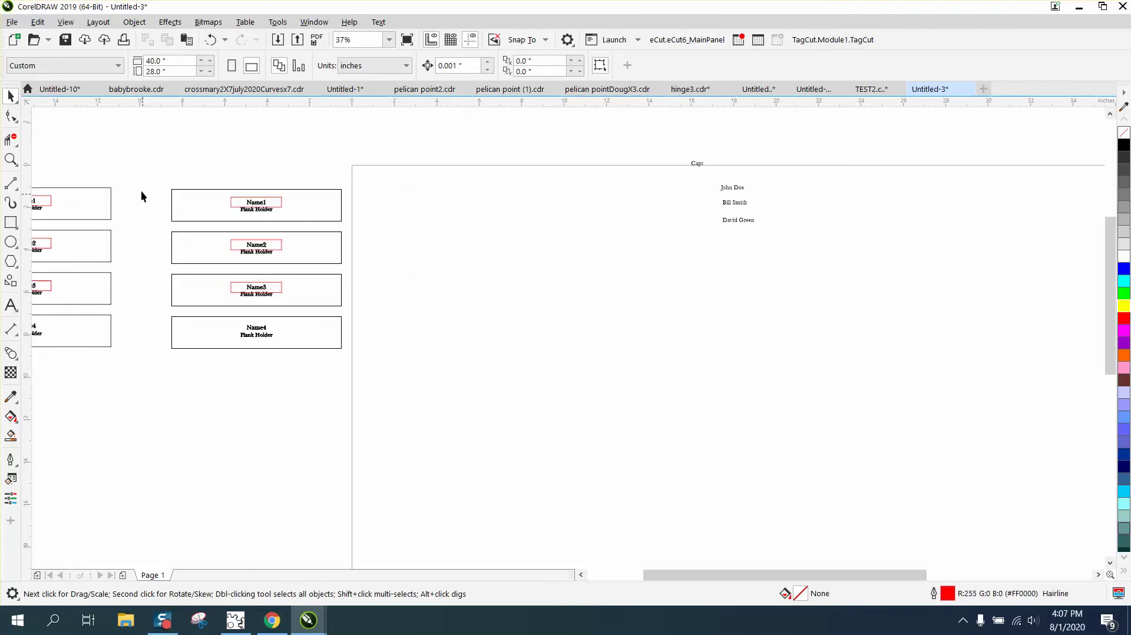
pyautogui.moveTo(366, 372); pyautogui.dragTo(389, 384)
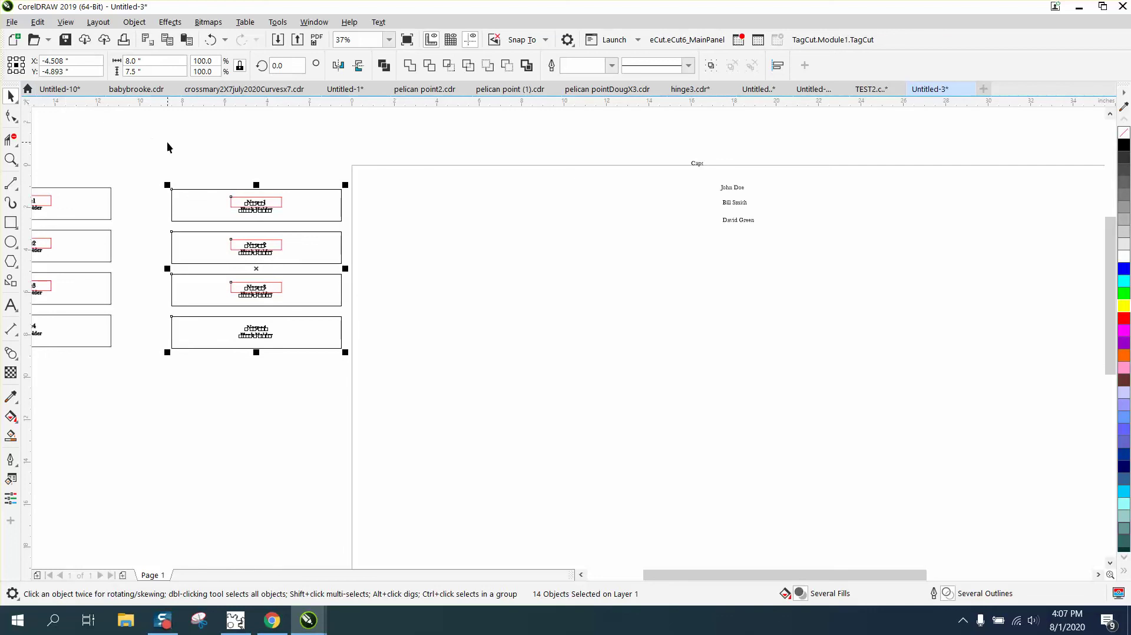
# Step: Undo twice to restore the page's name boxes and delete both copies left of the page
pyautogui.scroll(-2, 167, 146)
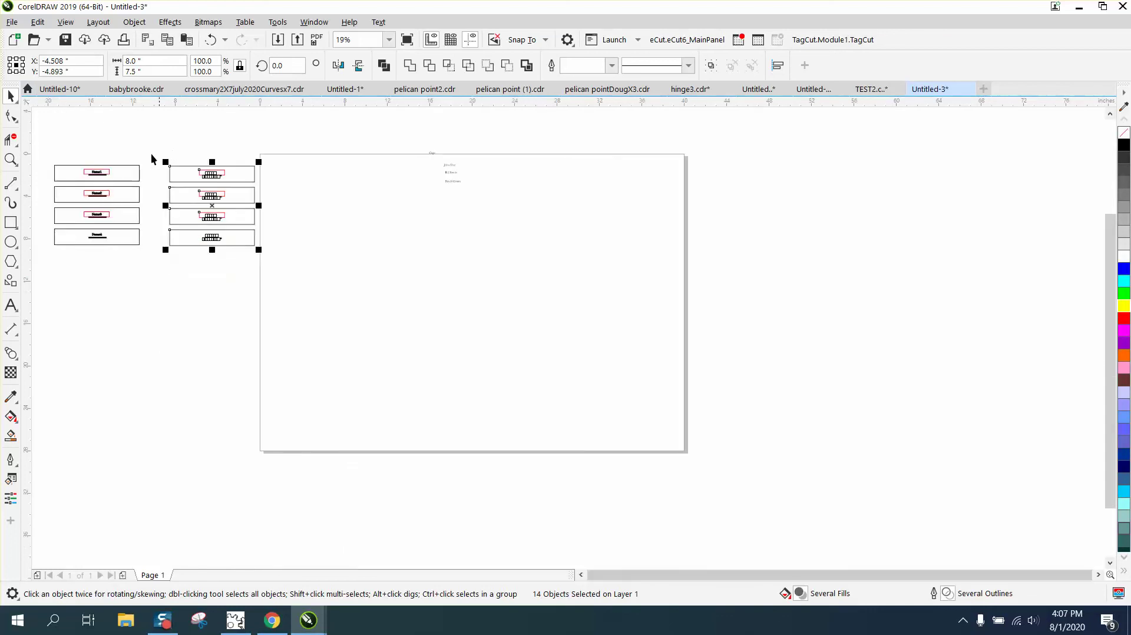
pyautogui.click(210, 40)
pyautogui.click(210, 40)
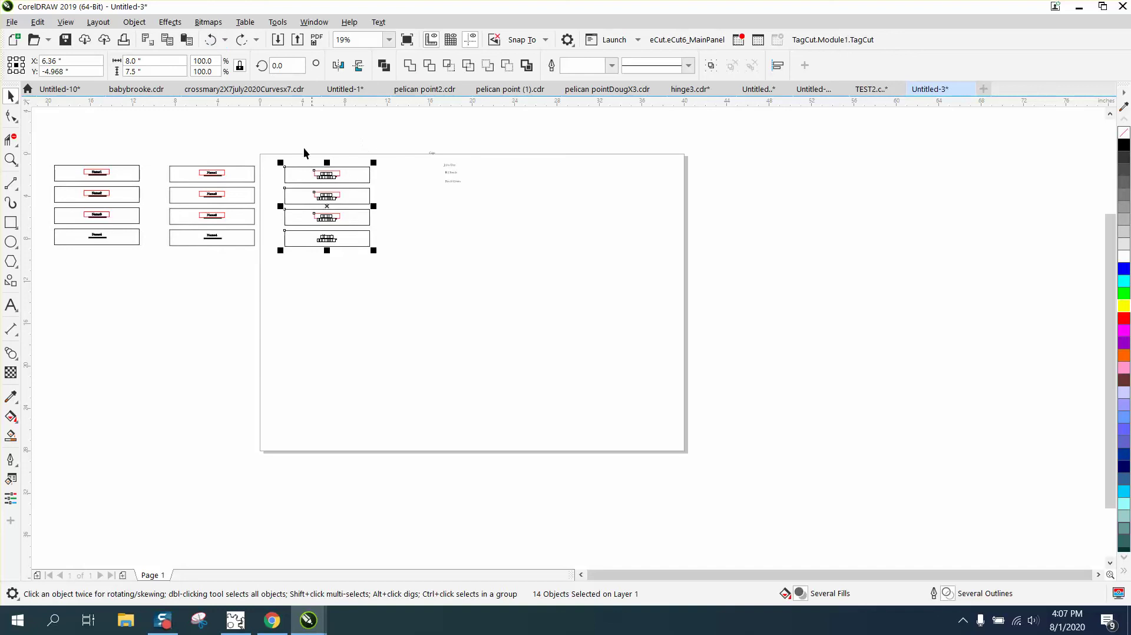
pyautogui.moveTo(50, 137); pyautogui.dragTo(260, 269)
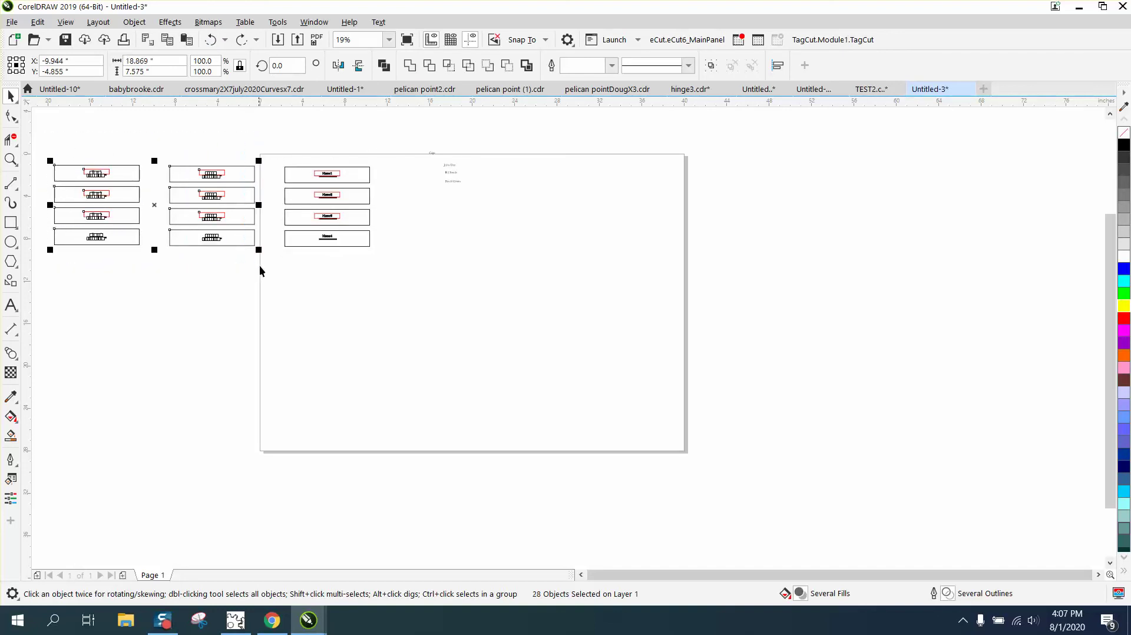
pyautogui.press('Delete')
pyautogui.moveTo(273, 158); pyautogui.dragTo(414, 284)
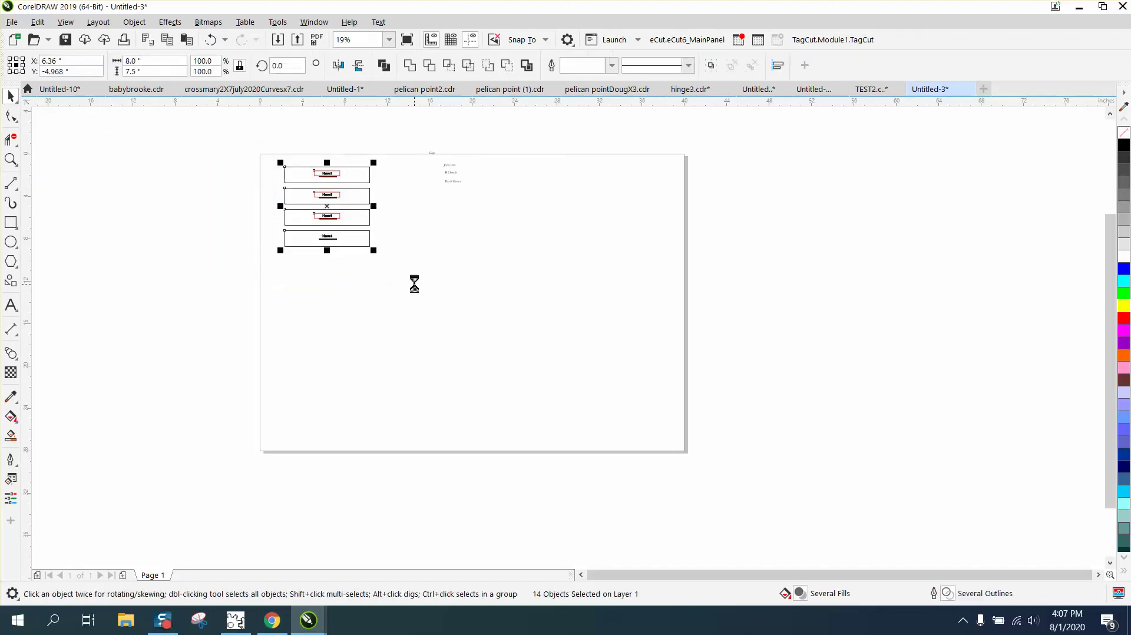
pyautogui.click(475, 129)
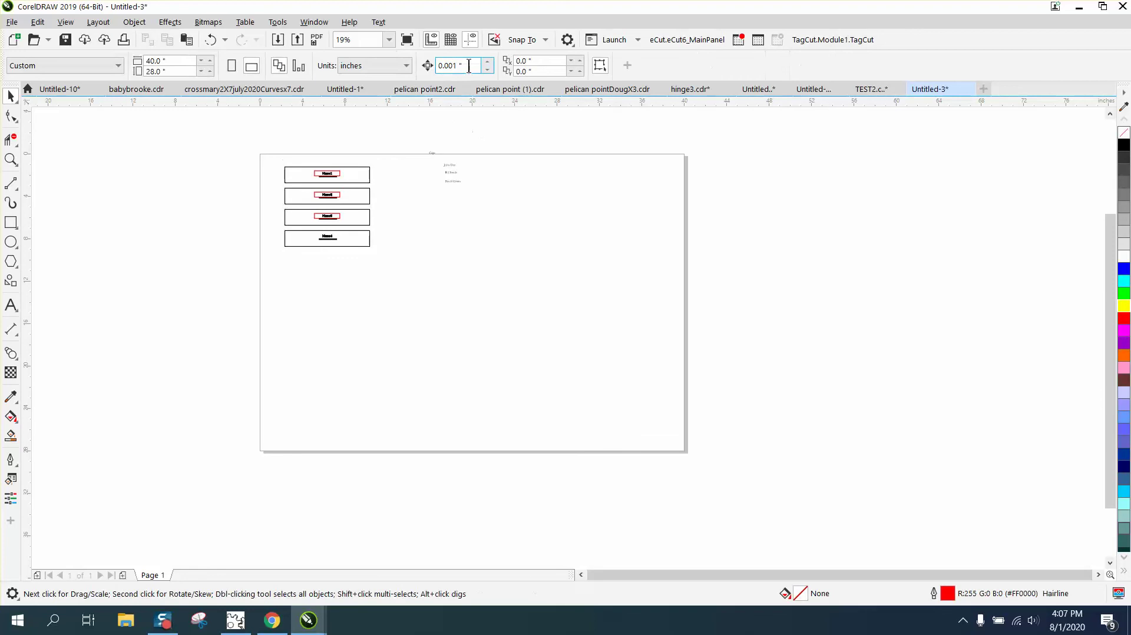
# Step: Try a nudge distance of 10, undo it, and reselect the four name boxes on the page
pyautogui.moveTo(469, 65); pyautogui.dragTo(418, 72)
pyautogui.write('10')
pyautogui.click(210, 40)
pyautogui.click(210, 40)
pyautogui.click(410, 117)
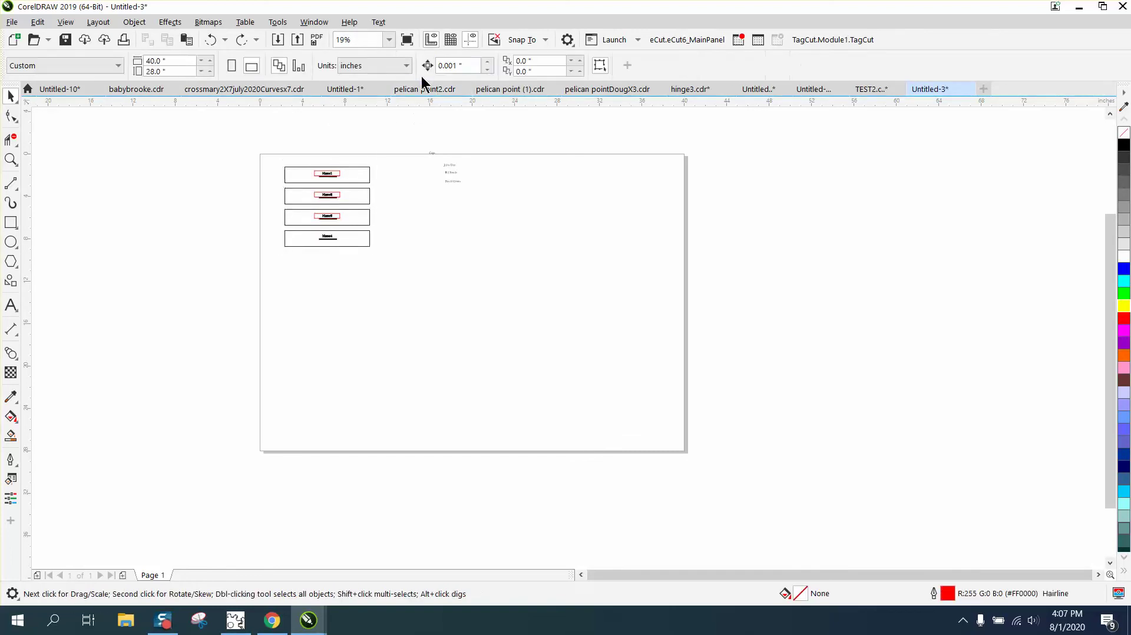
pyautogui.moveTo(262, 133); pyautogui.dragTo(299, 208)
pyautogui.moveTo(406, 263); pyautogui.dragTo(401, 260)
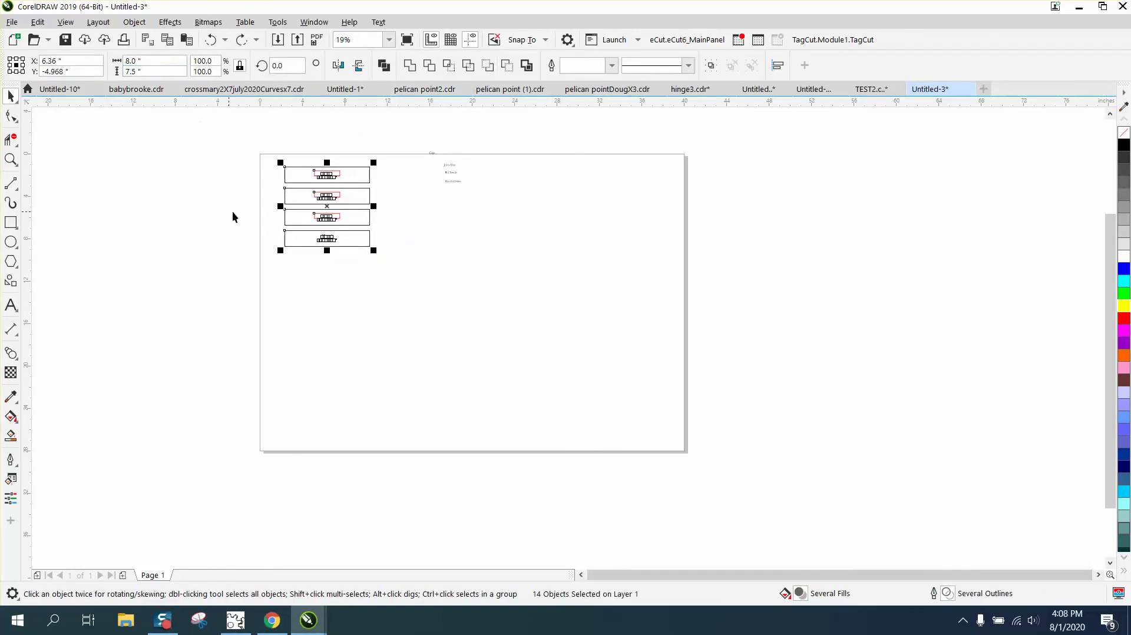
# Step: Set the nudge distance to 11 inches
pyautogui.click(454, 124)
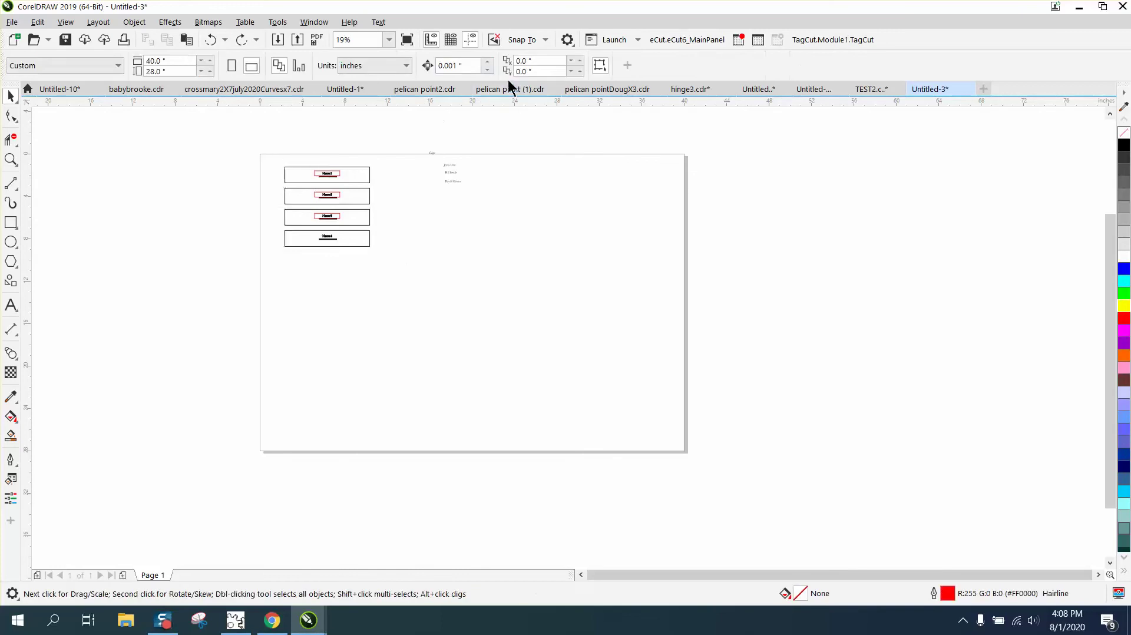
pyautogui.tripleClick(463, 67)
pyautogui.write('11')
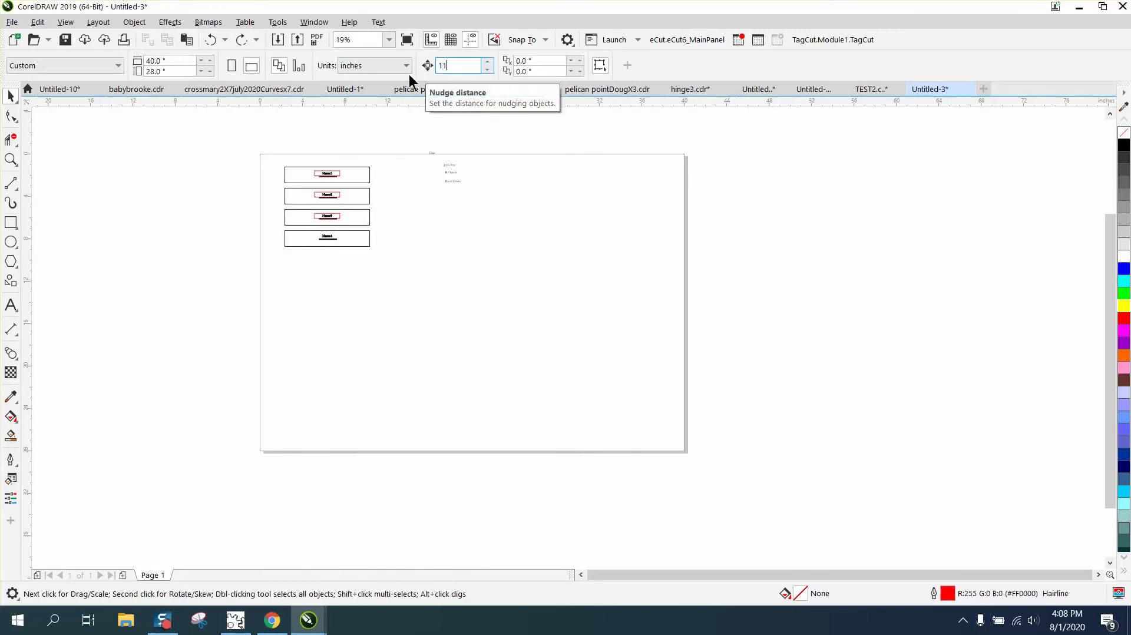
# Step: Make two copies of the four name boxes, nudged 11 and 22 inches left of the page
pyautogui.moveTo(274, 145); pyautogui.dragTo(423, 273)
pyautogui.press('+')
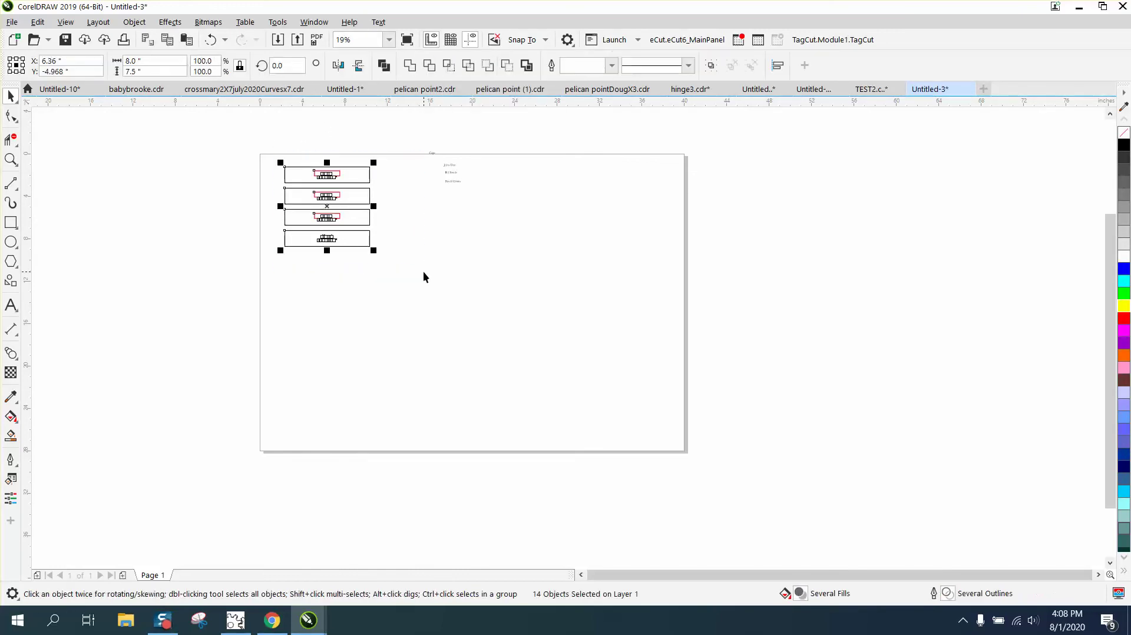
pyautogui.press('Left')
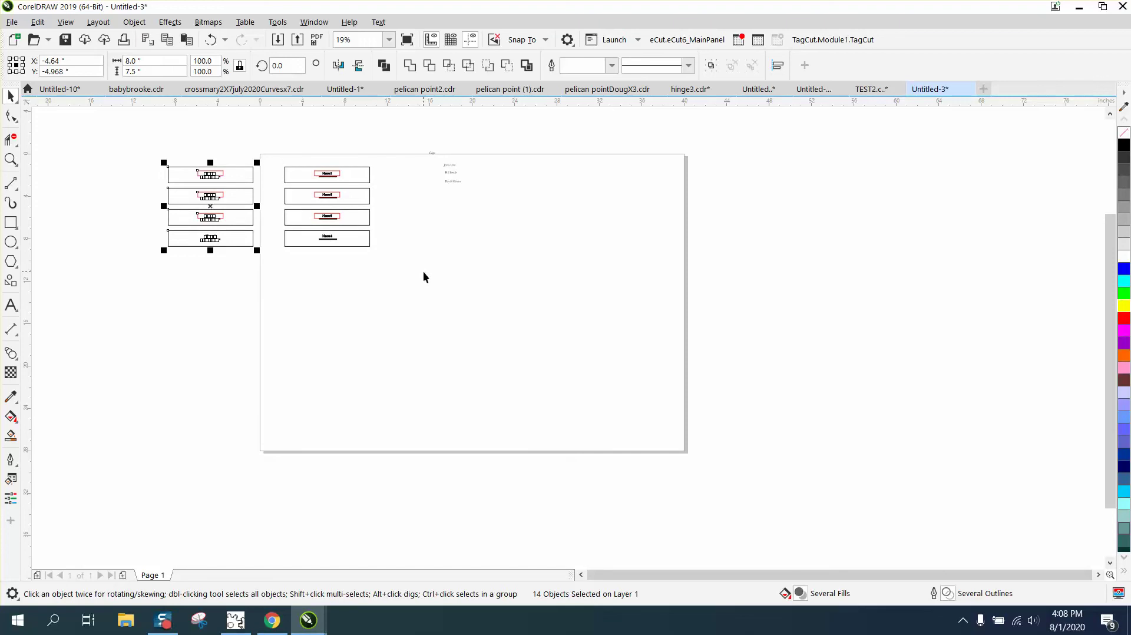
pyautogui.press('+')
pyautogui.press('Left')
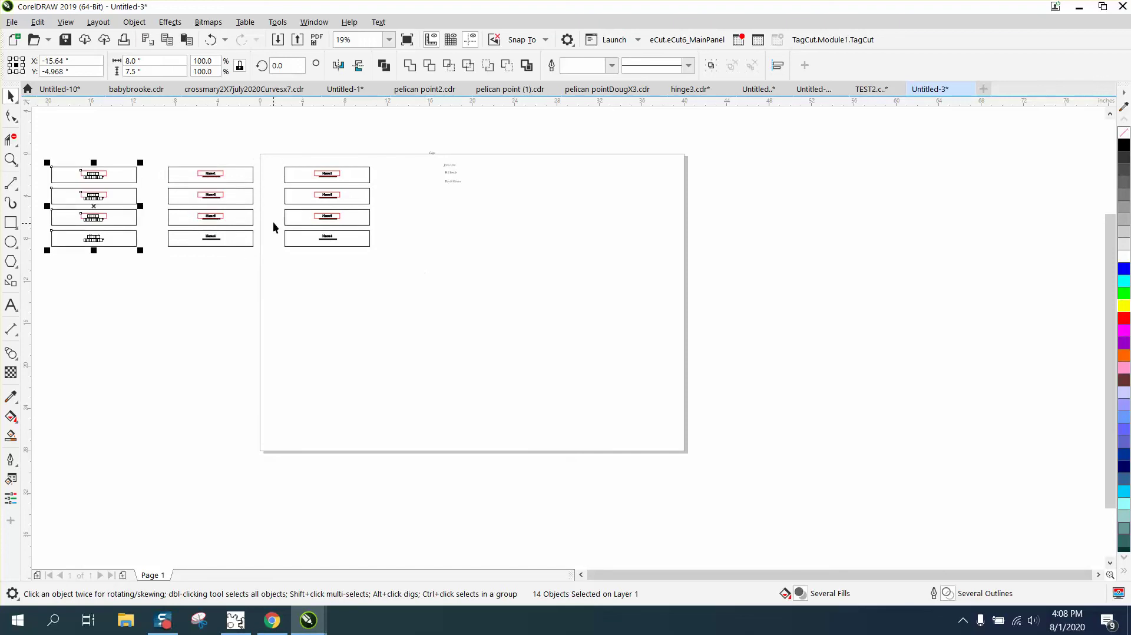
# Step: Nudge the page's name-box set off to the right and select the nearer left copy
pyautogui.moveTo(277, 157); pyautogui.dragTo(393, 275)
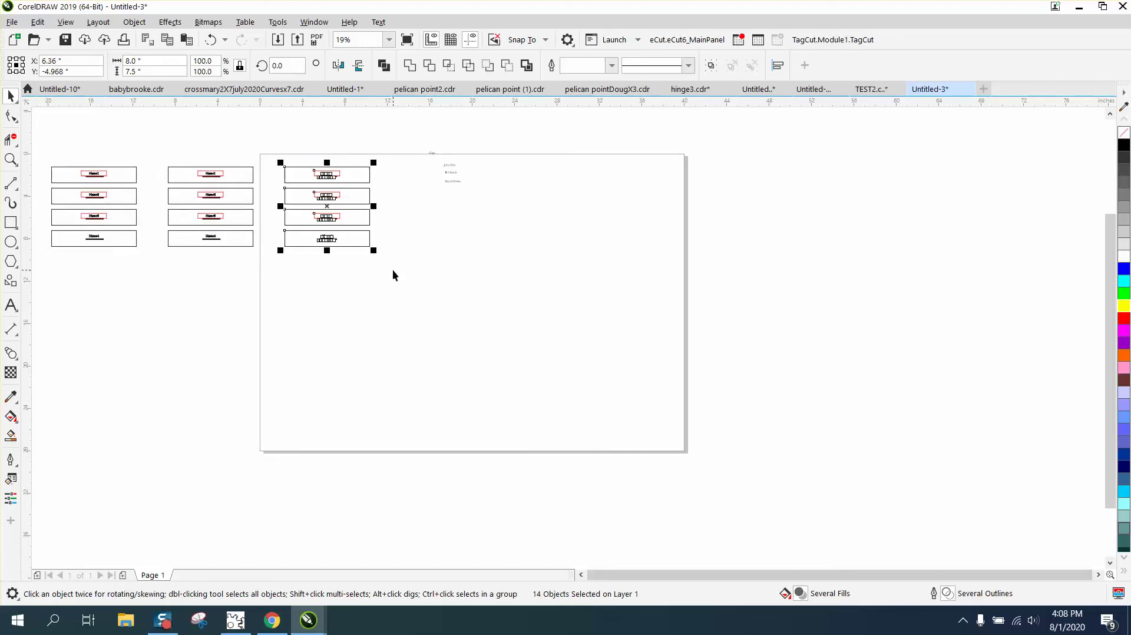
pyautogui.press('Right')
pyautogui.press('Right')
pyautogui.press('Right')
pyautogui.press('Right')
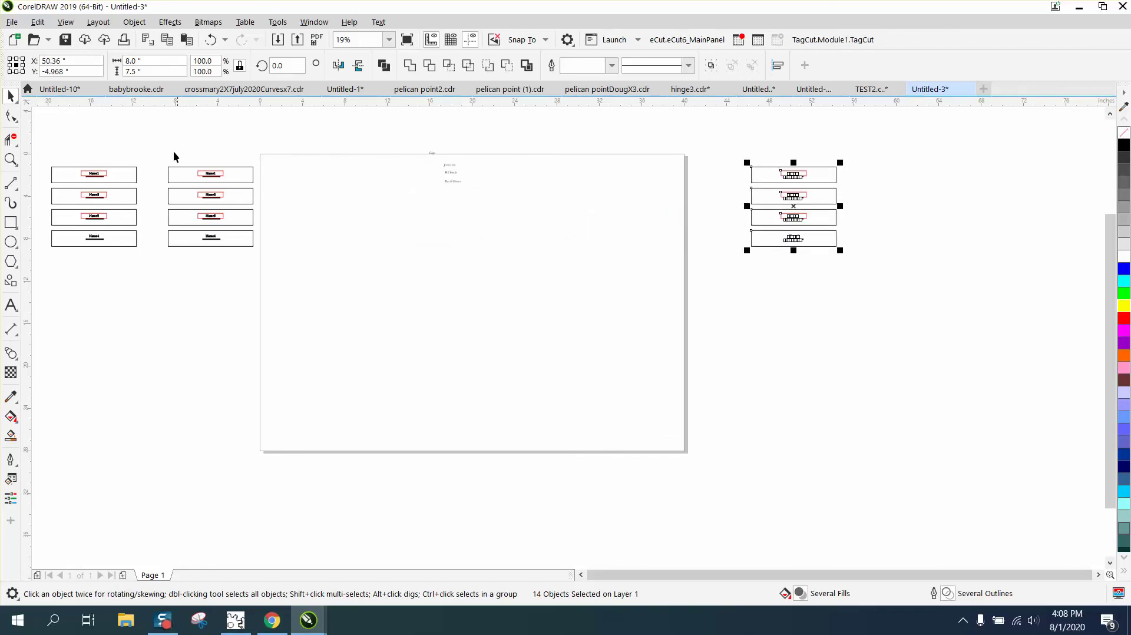
pyautogui.moveTo(164, 145); pyautogui.dragTo(277, 268)
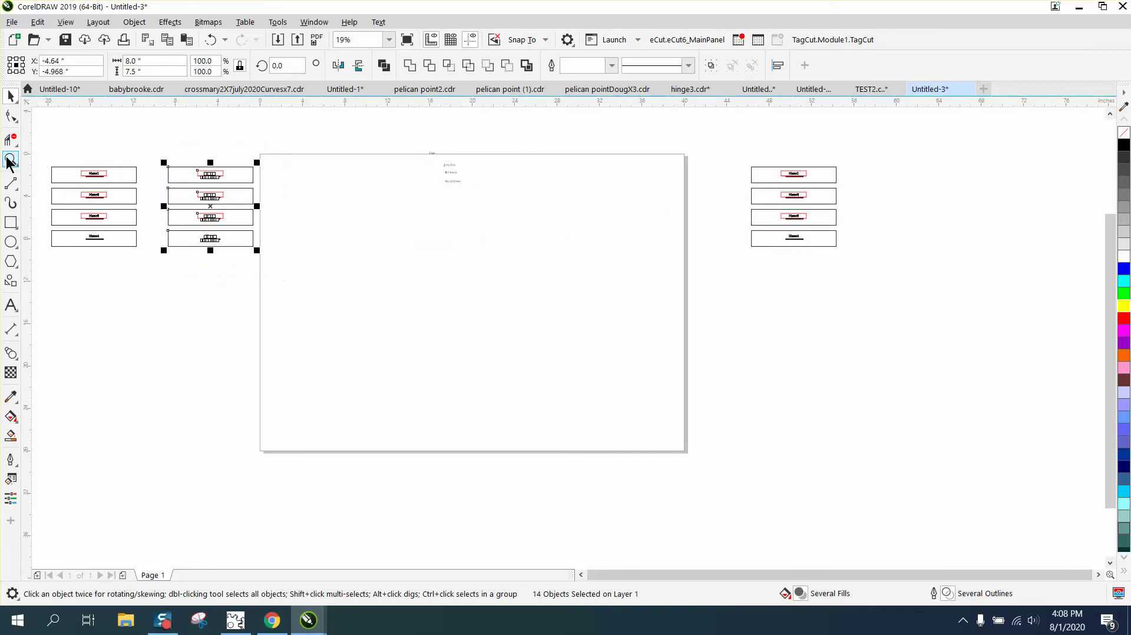
# Step: Nudge the nearer left copy 11 inches right onto the page beside the name list and zoom in to check
pyautogui.click(11, 159)
pyautogui.moveTo(129, 130); pyautogui.dragTo(455, 291)
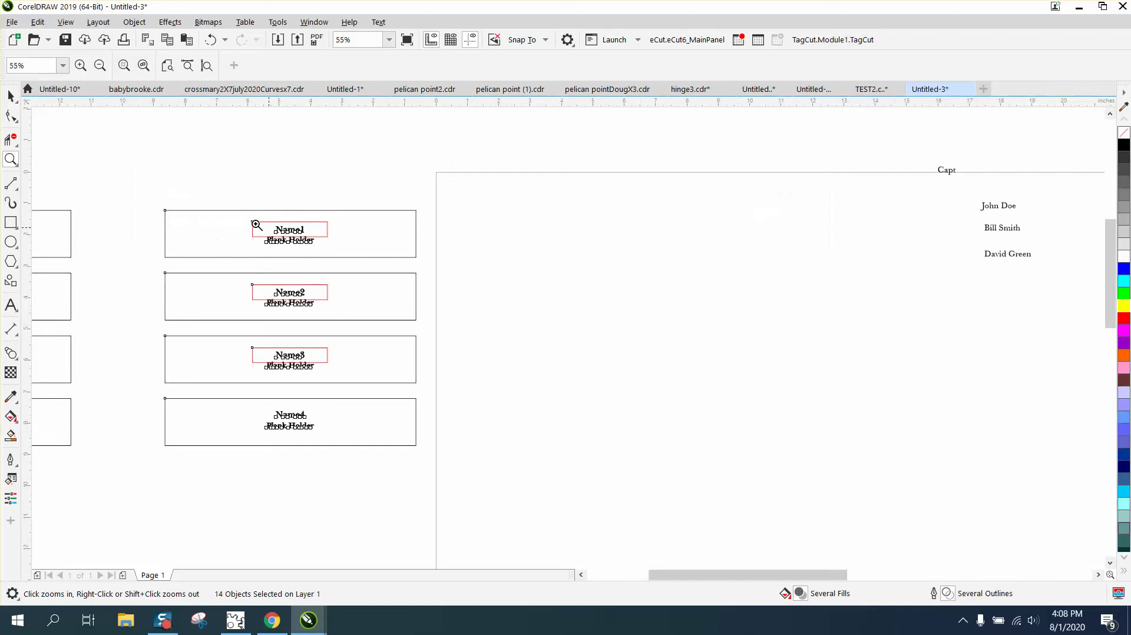
pyautogui.click(13, 96)
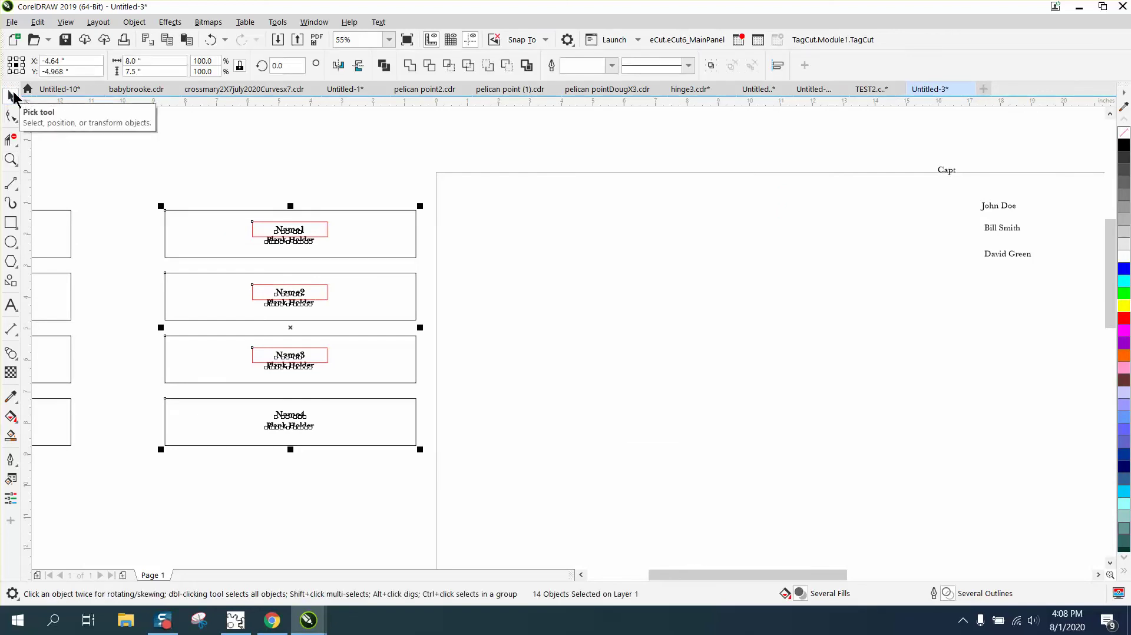
pyautogui.press('Right')
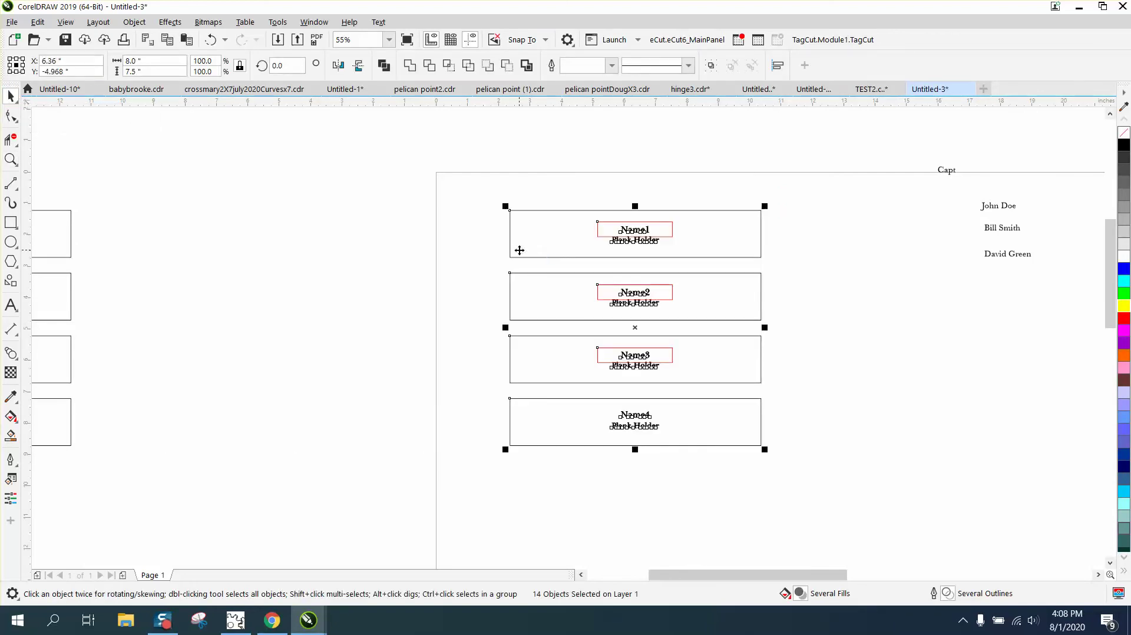
pyautogui.scroll(-2, 498, 266)
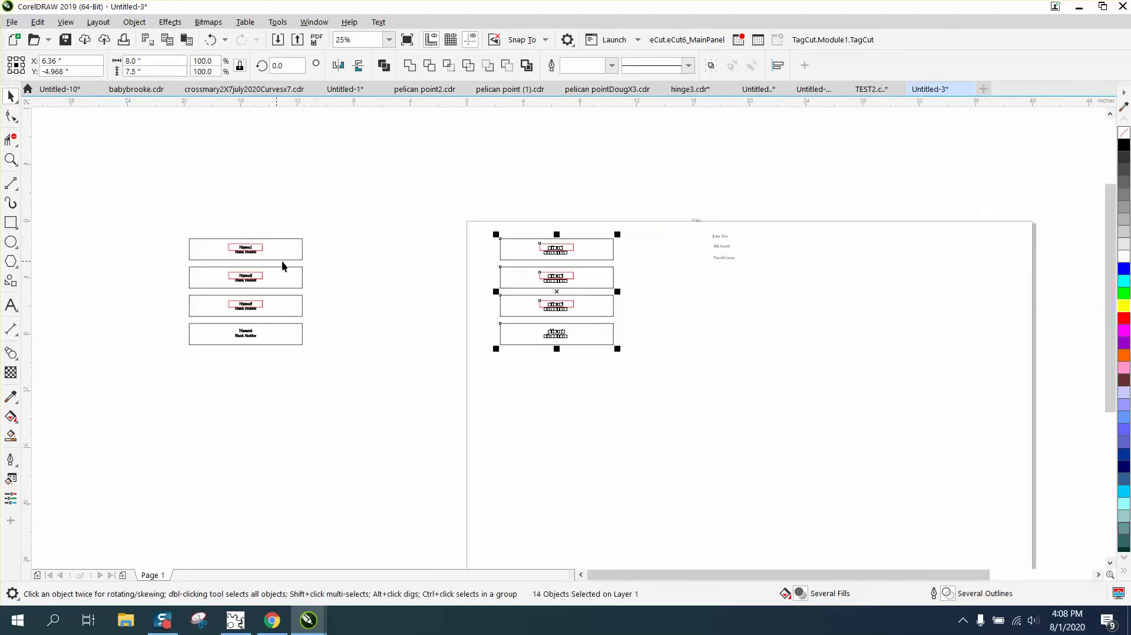
pyautogui.click(10, 160)
pyautogui.moveTo(471, 205); pyautogui.dragTo(804, 422)
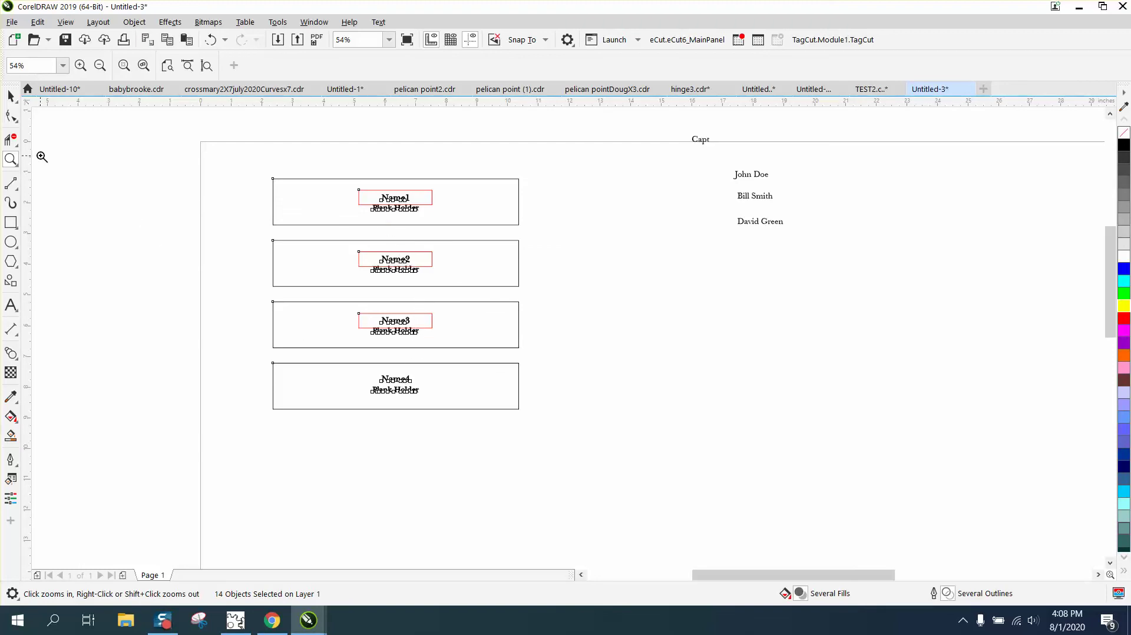
pyautogui.moveTo(352, 177); pyautogui.dragTo(817, 483)
pyautogui.rightClick(337, 321)
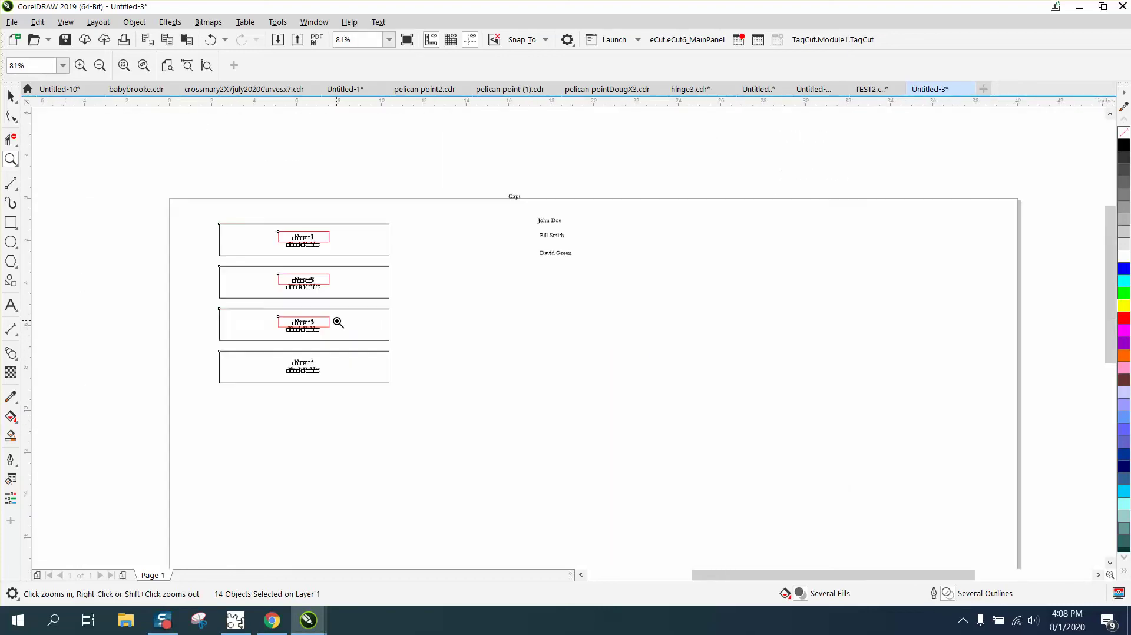